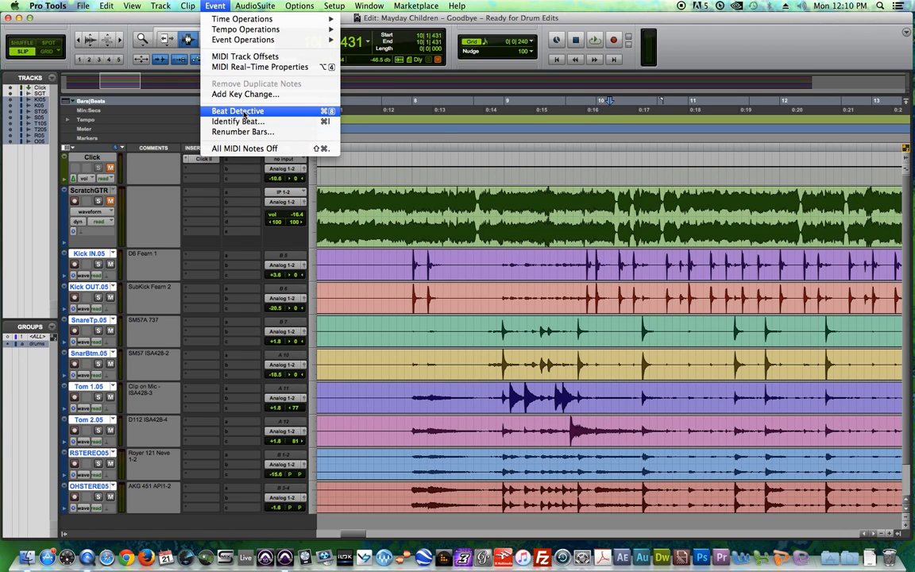
Place the edit cursor on the grouped drum tracks around bar 8 beat 5 and play the drums from there
{"action": "left_click", "coordinate": [386, 258]}
{"action": "left_click_drag", "start_coordinate": [404, 270], "coordinate": [482, 278]}
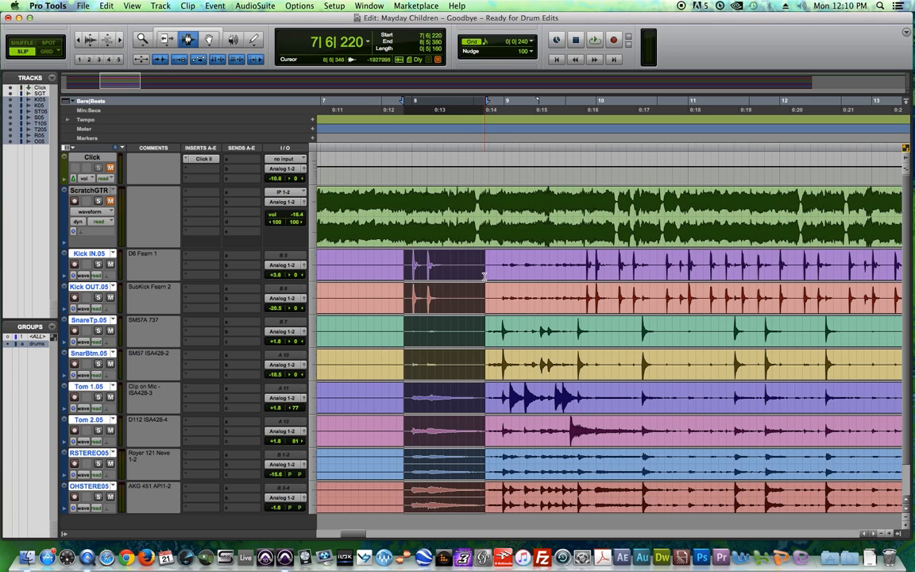
{"action": "left_click", "coordinate": [482, 276]}
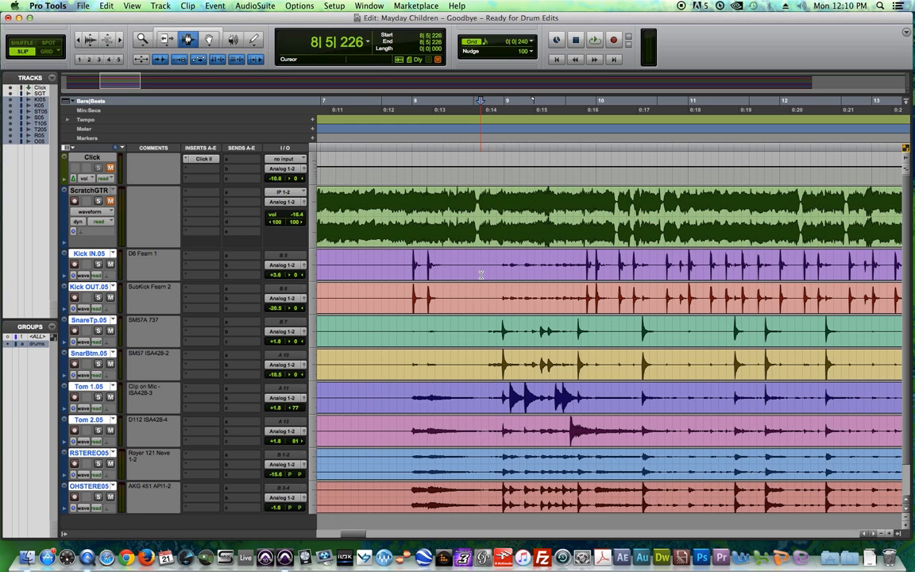
{"action": "left_click", "coordinate": [489, 279]}
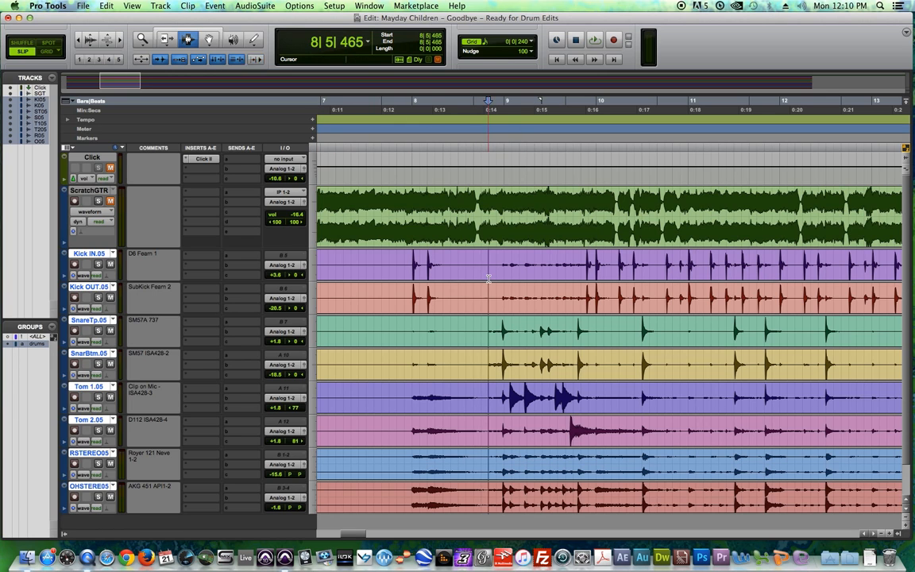
{"action": "left_click", "coordinate": [484, 289]}
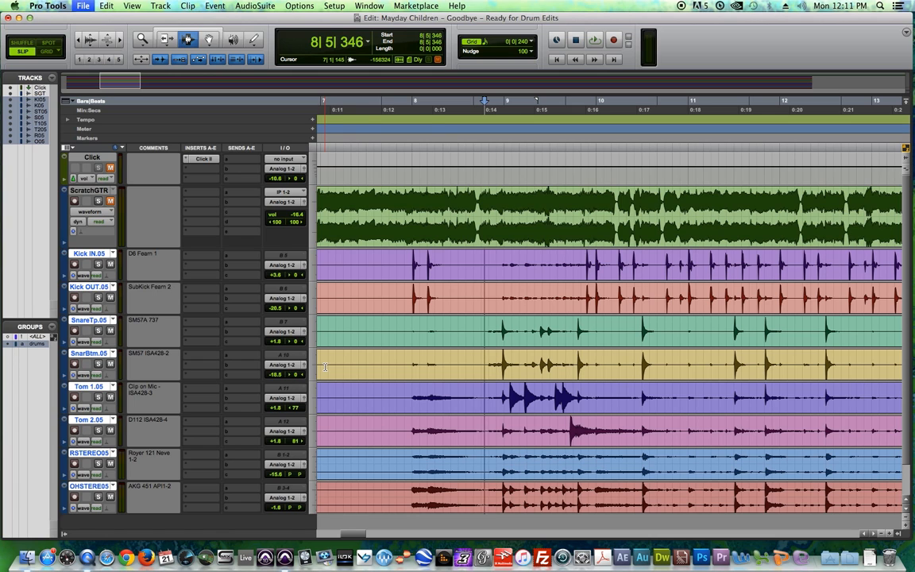
{"action": "key", "text": "space"}
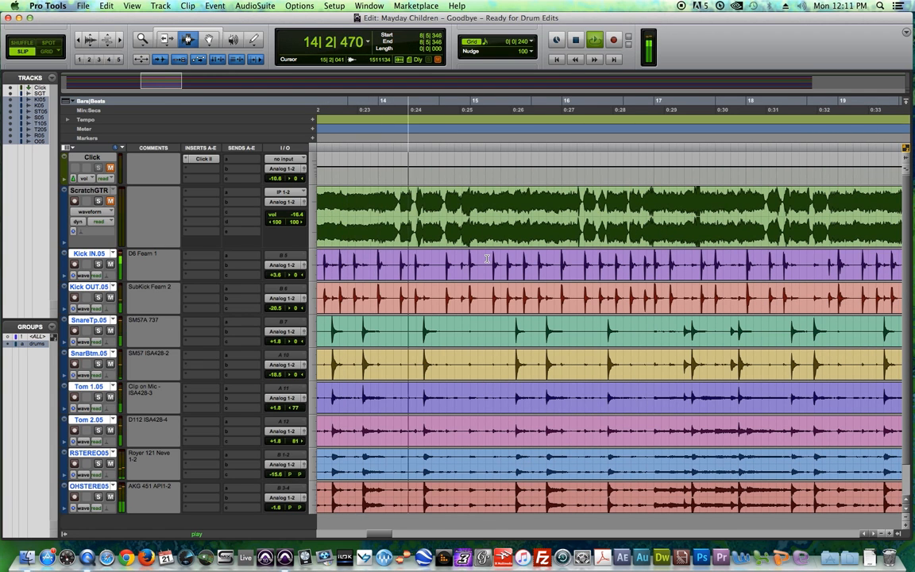
Examine the kick and snare hits against the grid around bars 15 and 16
{"action": "key", "text": "t"}
{"action": "key", "text": "t"}
{"action": "key", "text": "t"}
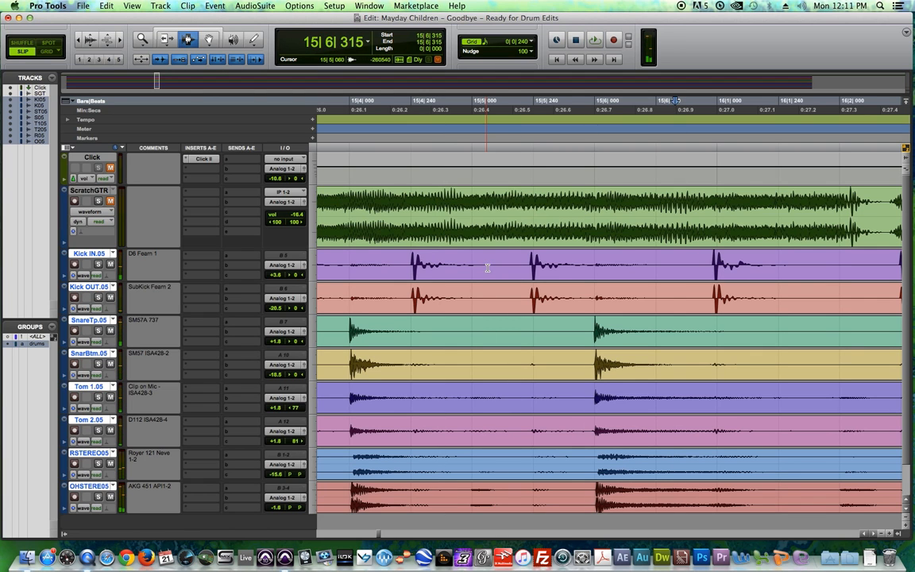
{"action": "key", "text": "r"}
{"action": "key", "text": "r"}
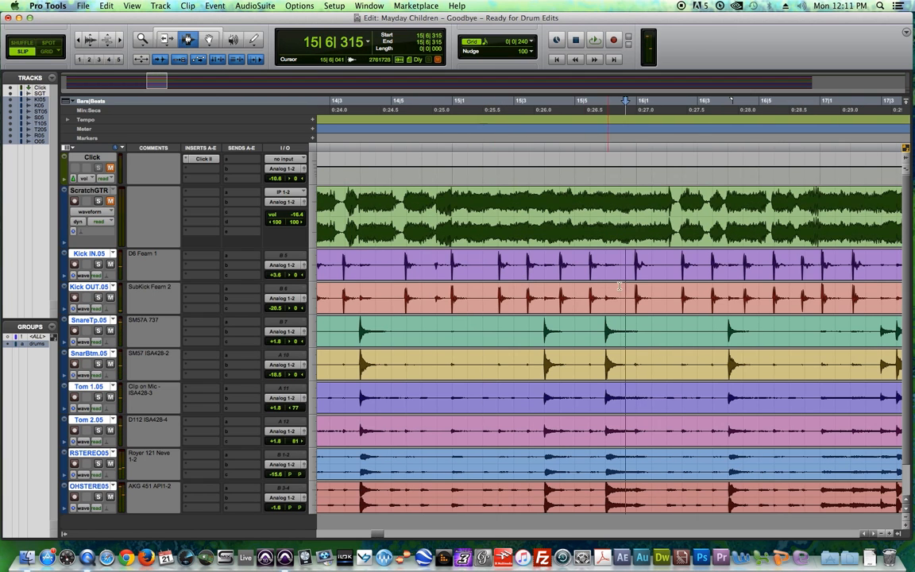
{"action": "left_click", "coordinate": [700, 285]}
{"action": "key", "text": "t"}
{"action": "key", "text": "r"}
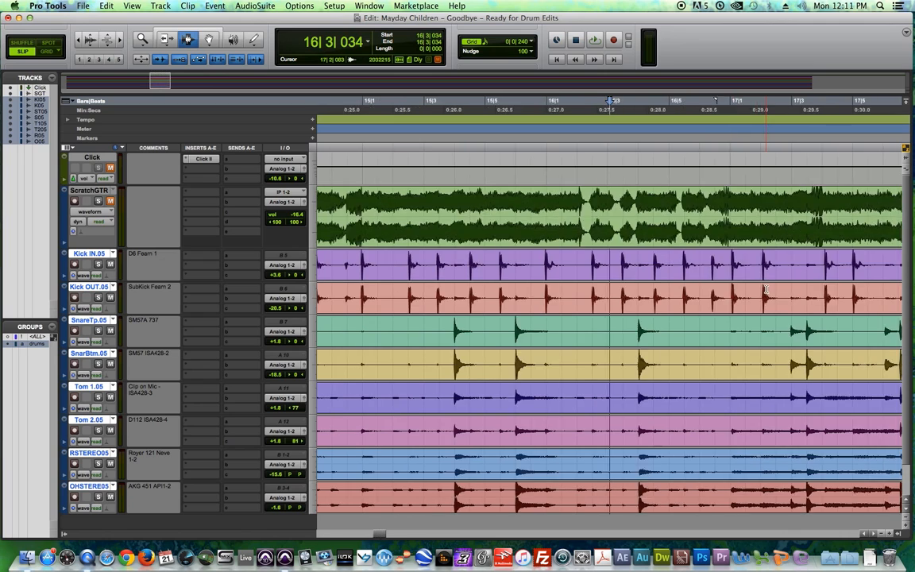
Inspect the timing of the kick and snare hits in bar 19 up close, selecting around individual hits
{"action": "key", "text": "r"}
{"action": "key", "text": "r"}
{"action": "left_click", "coordinate": [749, 278]}
{"action": "key", "text": "t"}
{"action": "key", "text": "t"}
{"action": "key", "text": "t"}
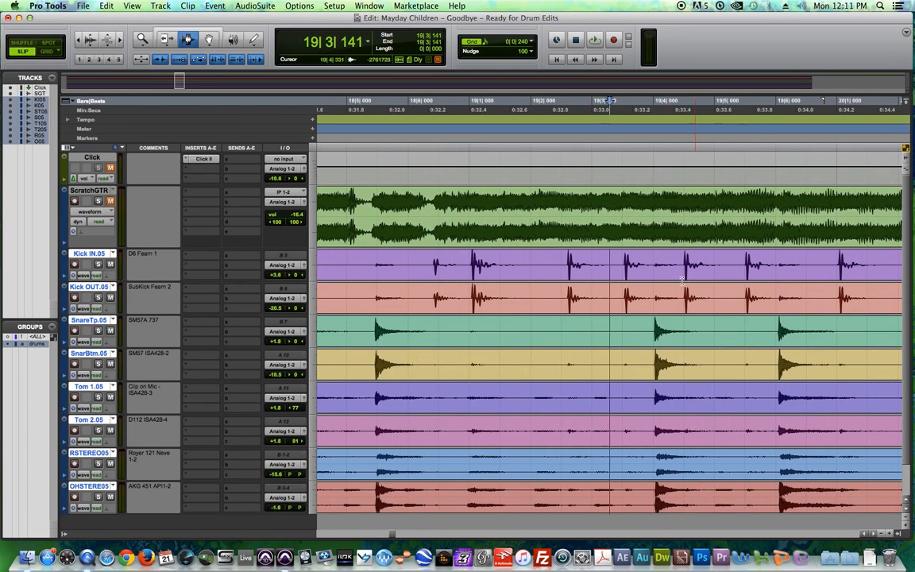
{"action": "key", "text": "t"}
{"action": "left_click_drag", "start_coordinate": [497, 280], "coordinate": [551, 281]}
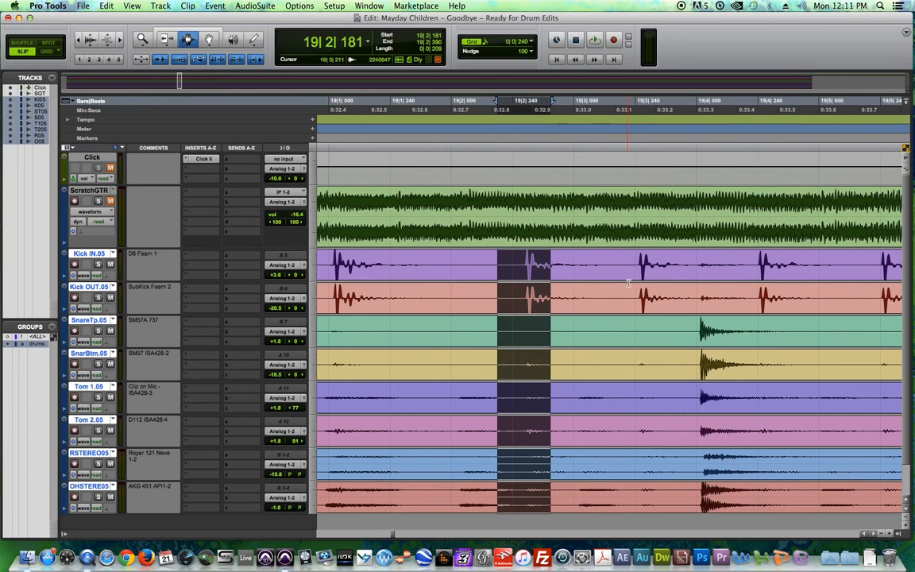
{"action": "left_click_drag", "start_coordinate": [628, 284], "coordinate": [665, 320]}
{"action": "left_click_drag", "start_coordinate": [720, 340], "coordinate": [685, 341]}
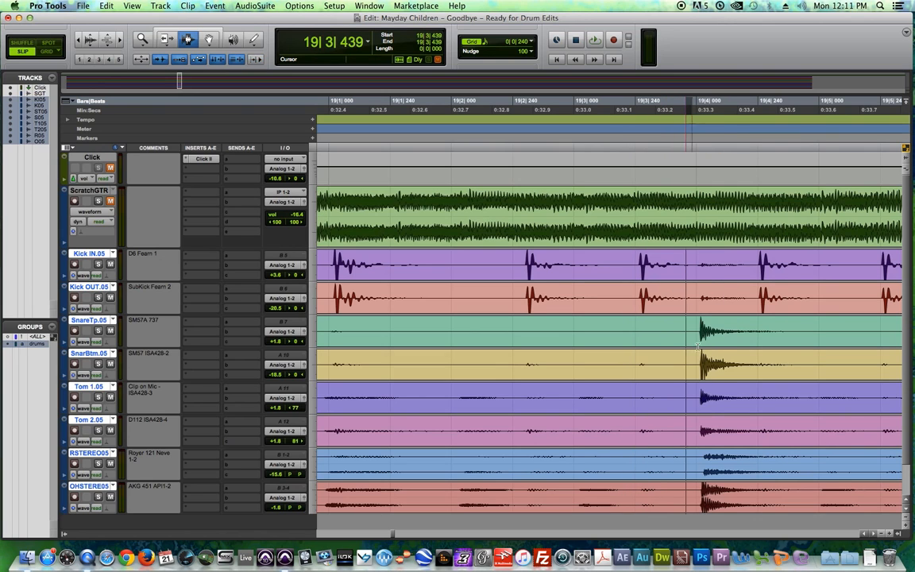
{"action": "key", "text": "r"}
{"action": "key", "text": "r"}
{"action": "key", "text": "r"}
{"action": "key", "text": "r"}
{"action": "key", "text": "r"}
{"action": "key", "text": "r"}
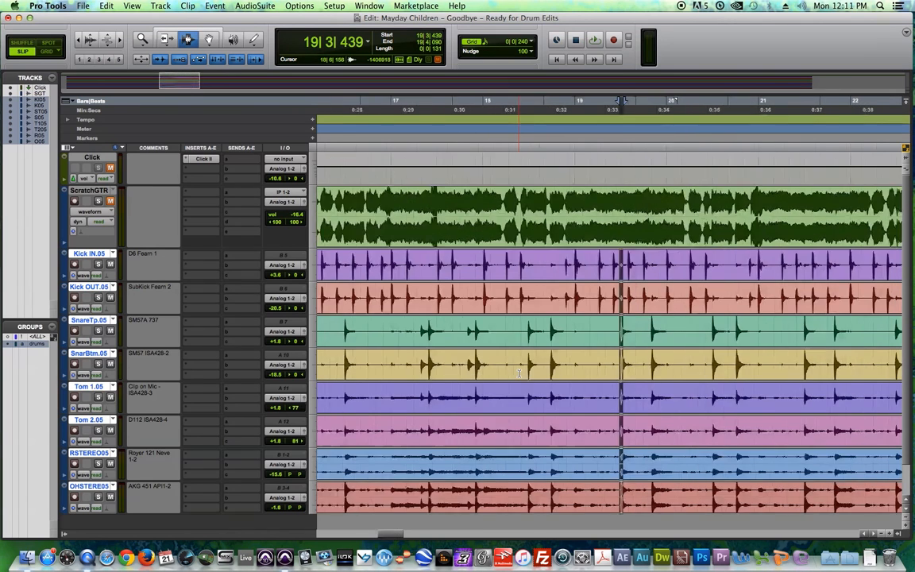
Compare the scratch guitar's break near bar 8 beat 5 with the drum tracks at the same spot
{"action": "left_click", "coordinate": [407, 278]}
{"action": "key", "text": "t"}
{"action": "key", "text": "t"}
{"action": "key", "text": "t"}
{"action": "key", "text": "t"}
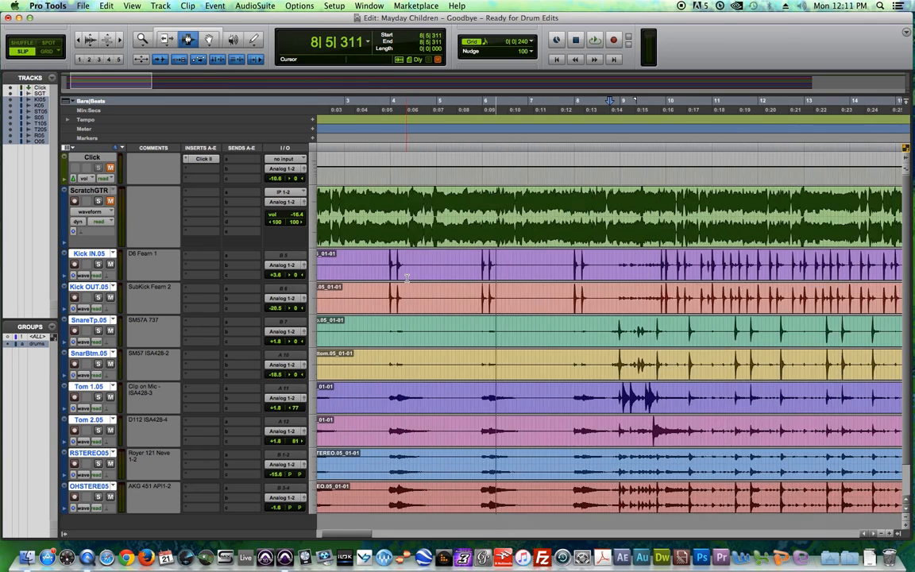
{"action": "left_click", "coordinate": [599, 212]}
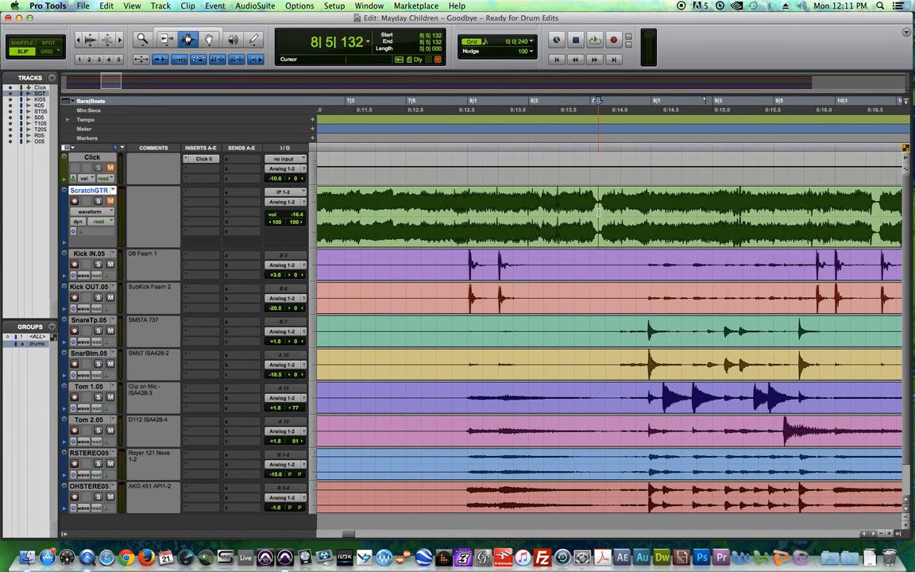
{"action": "left_click", "coordinate": [604, 255]}
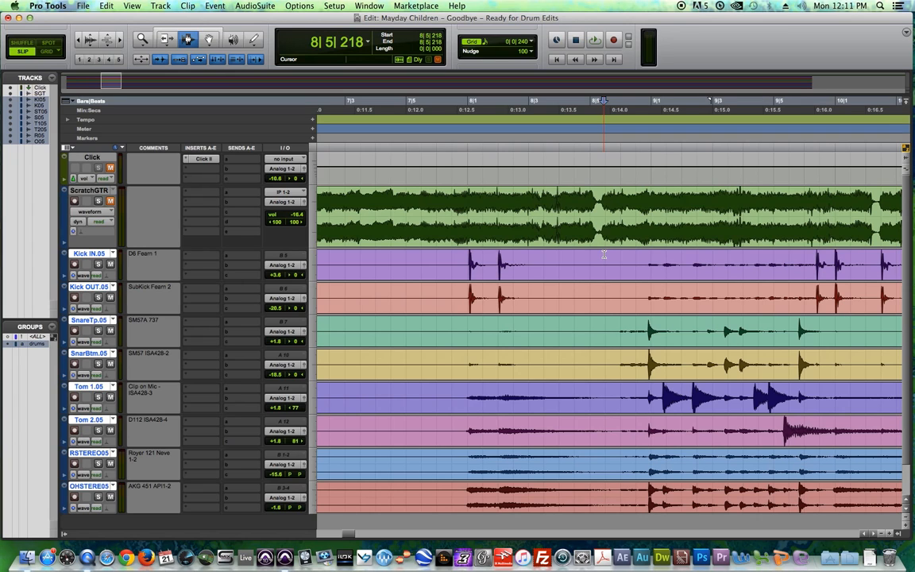
{"action": "left_click", "coordinate": [598, 230]}
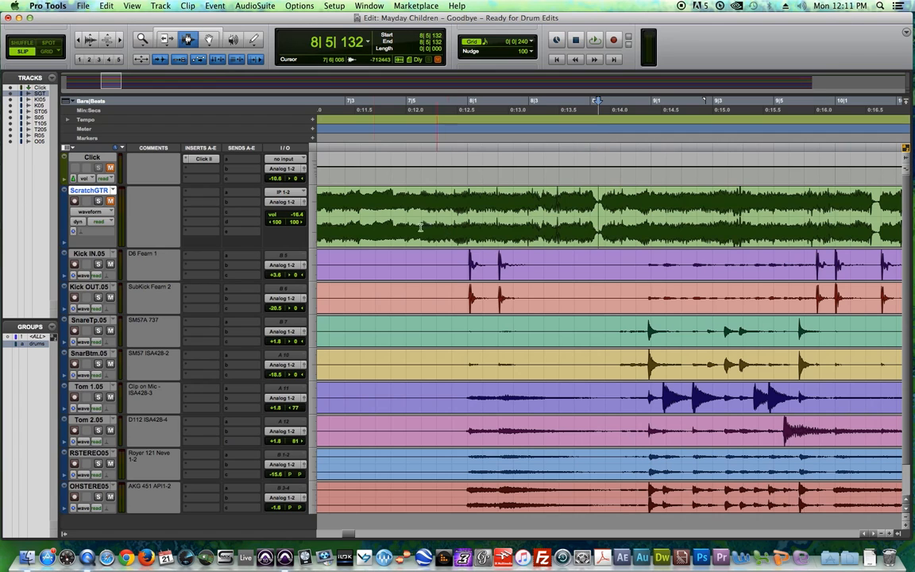
Play the drums from just before bar 8, following the hits up close through to bar 26
{"action": "left_click_drag", "start_coordinate": [593, 204], "coordinate": [669, 211]}
{"action": "left_click", "coordinate": [627, 213]}
{"action": "left_click", "coordinate": [601, 209]}
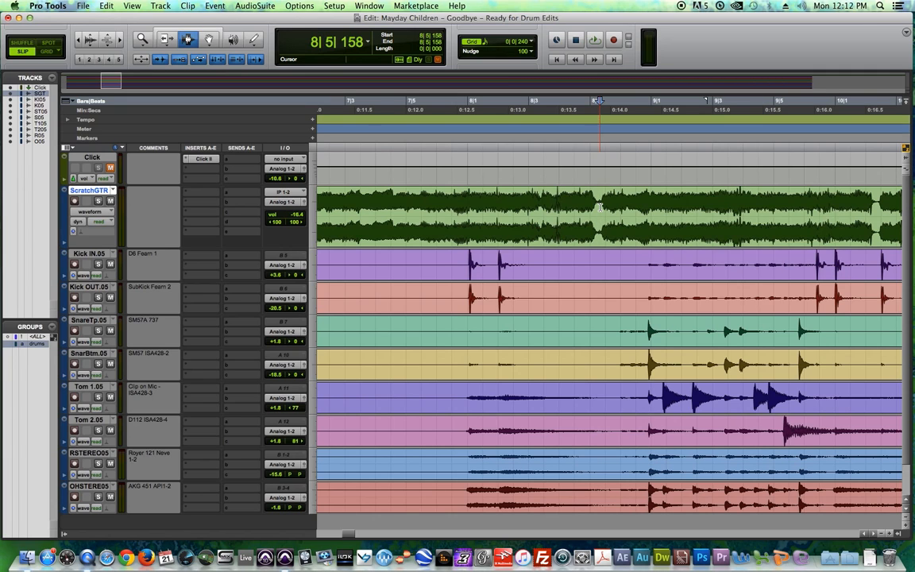
{"action": "key", "text": "space"}
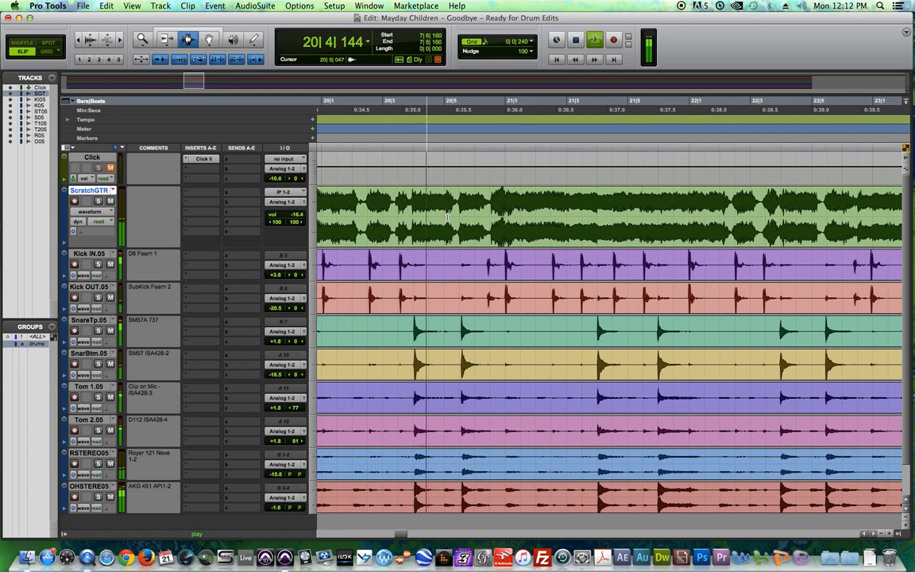
{"action": "key", "text": "r"}
{"action": "key", "text": "r"}
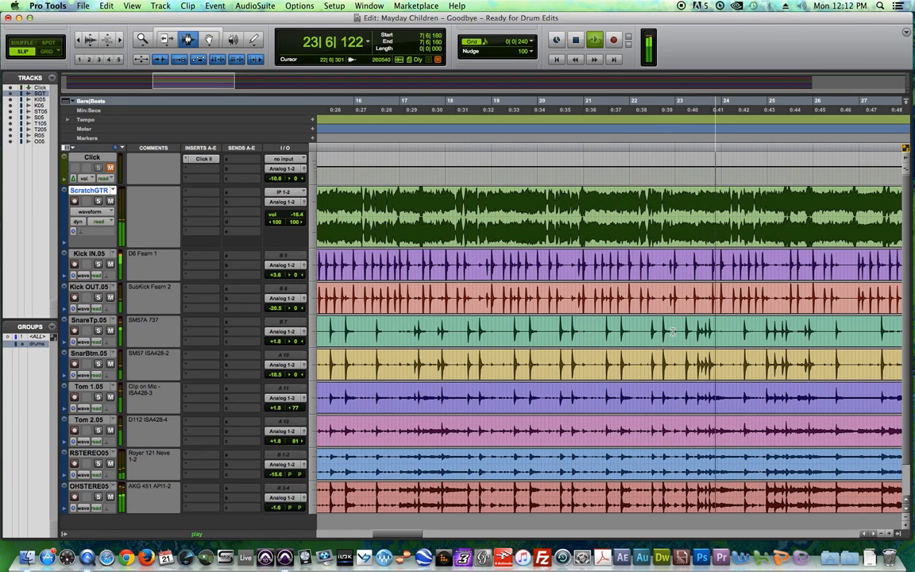
{"action": "key", "text": "t"}
{"action": "key", "text": "t"}
{"action": "key", "text": "t"}
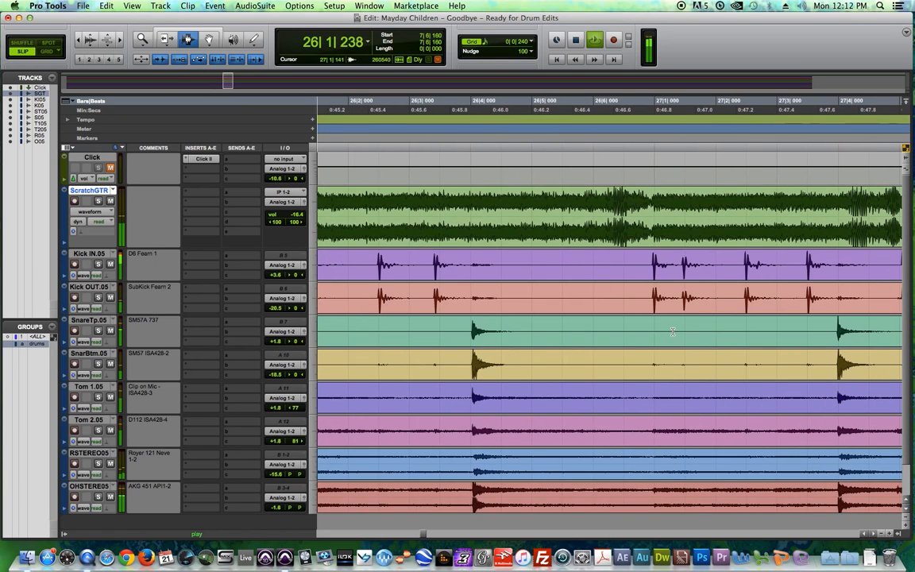
{"action": "left_click", "coordinate": [549, 268]}
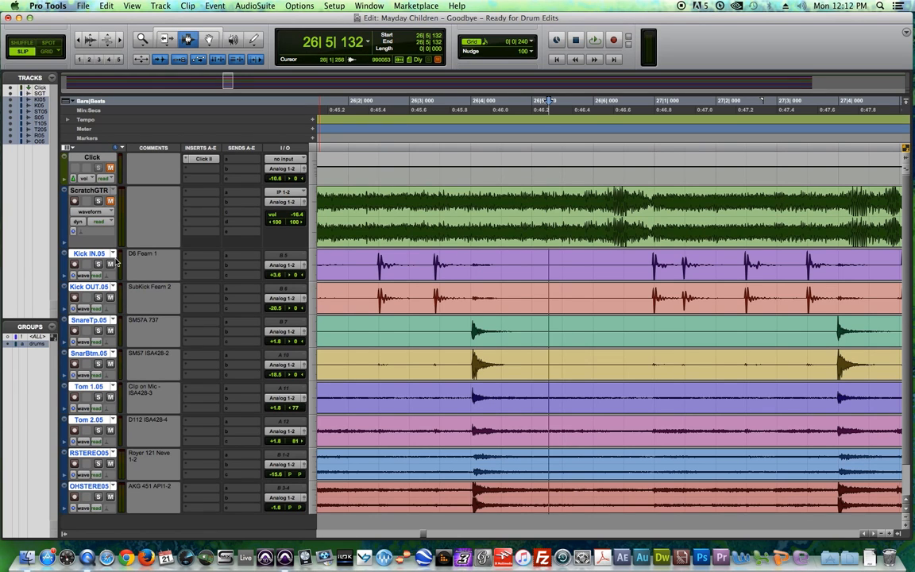
Delete the existing drums group
{"action": "right_click", "coordinate": [33, 346]}
{"action": "left_click", "coordinate": [33, 346]}
{"action": "right_click", "coordinate": [36, 346]}
{"action": "left_click", "coordinate": [61, 393]}
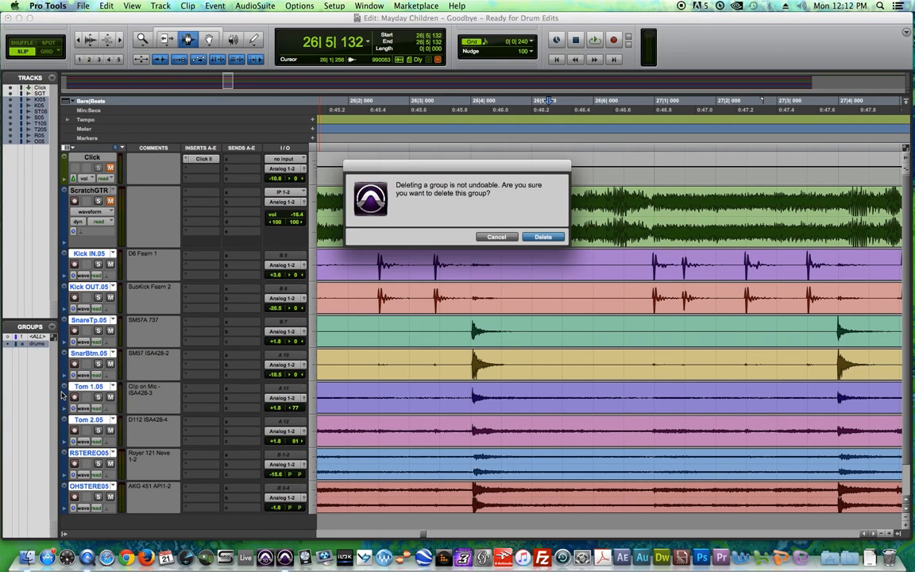
{"action": "key", "text": "Return"}
Group the tracks from Kick IN.05 through OH STEREO.05 as an Edit and Mix group named drums
{"action": "left_click", "coordinate": [95, 254]}
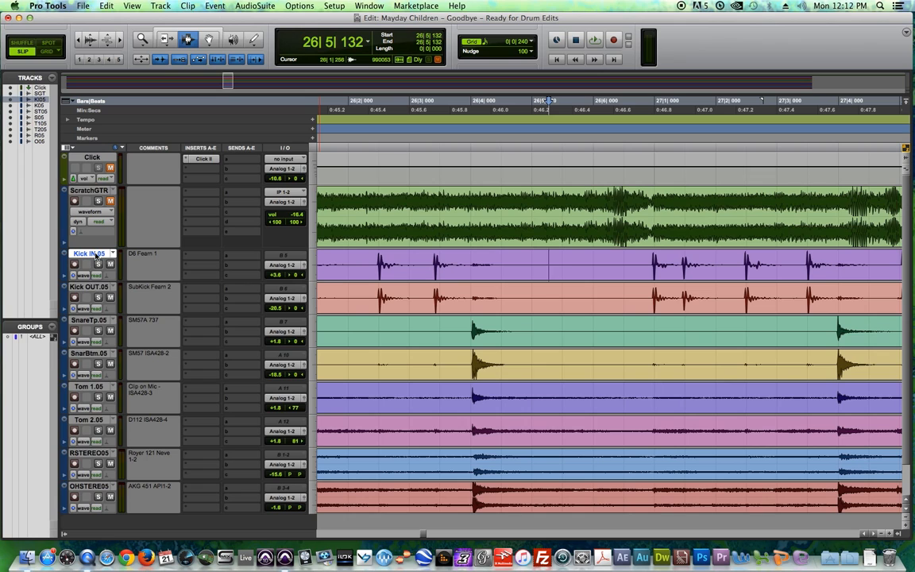
{"action": "left_click", "coordinate": [94, 486], "text": "shift"}
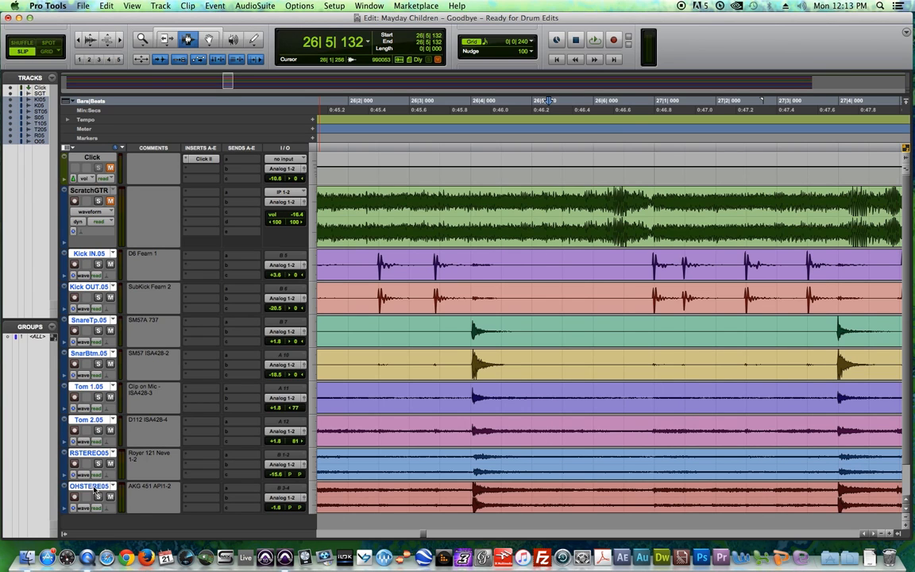
{"action": "key", "text": "super+g"}
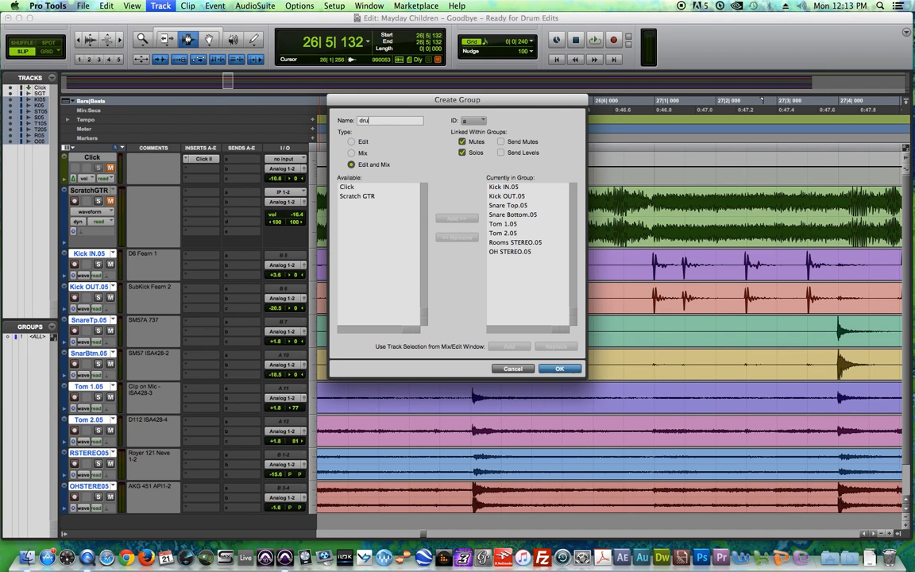
{"action": "key", "text": "Return"}
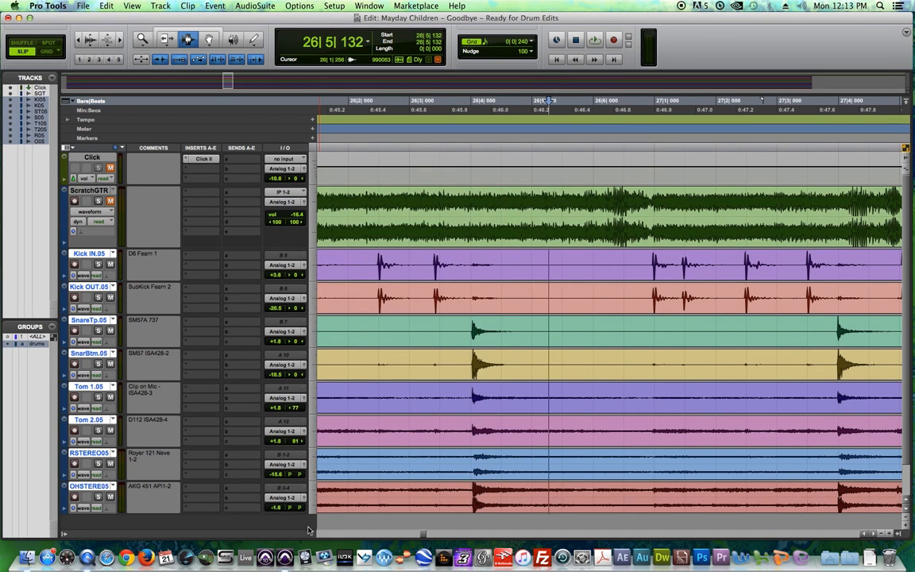
Check the new group by selecting several passages around bar 26 on one of its drum tracks
{"action": "left_click_drag", "start_coordinate": [345, 318], "coordinate": [608, 316]}
{"action": "left_click_drag", "start_coordinate": [694, 310], "coordinate": [526, 308]}
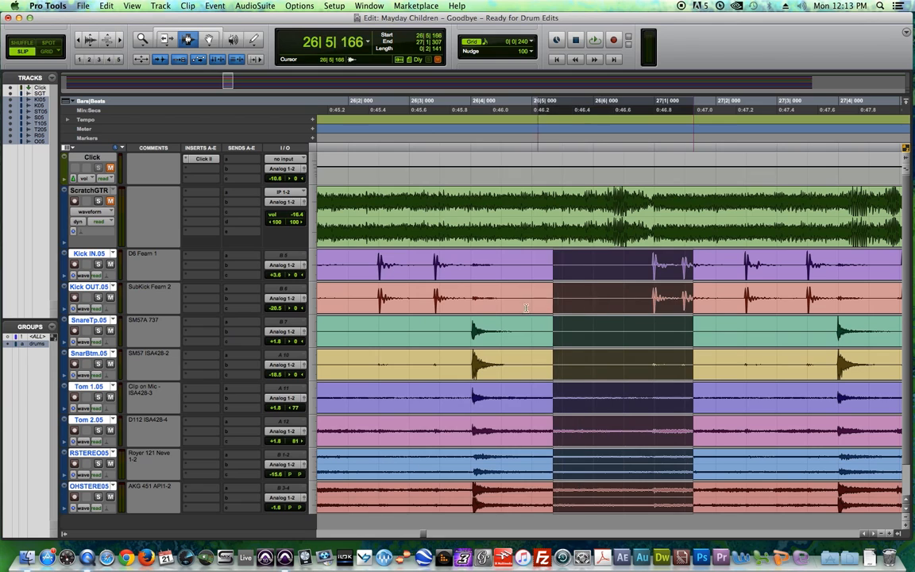
{"action": "left_click_drag", "start_coordinate": [395, 318], "coordinate": [537, 321]}
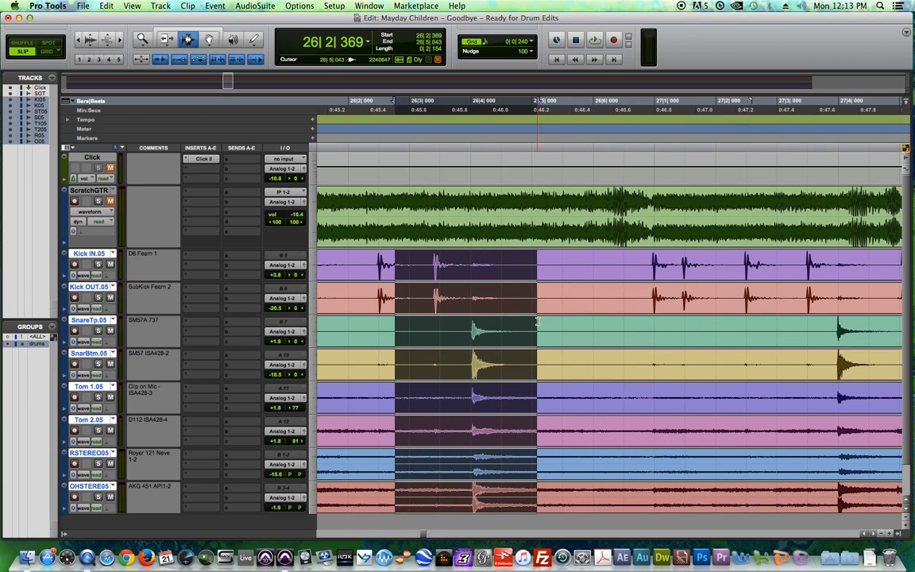
{"action": "left_click", "coordinate": [545, 319]}
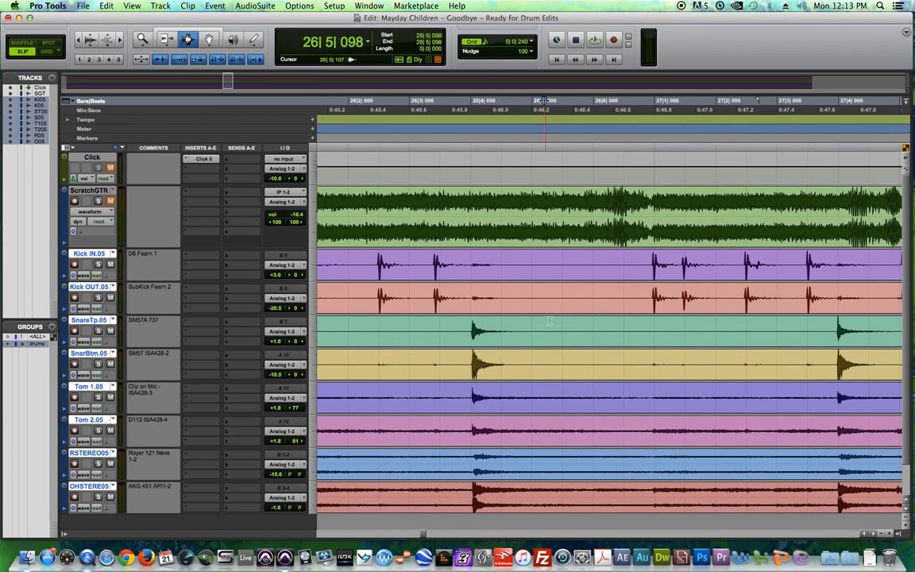
Inspect the gap before the kick hit at bar 27 on the drum tracks
{"action": "left_click", "coordinate": [645, 304]}
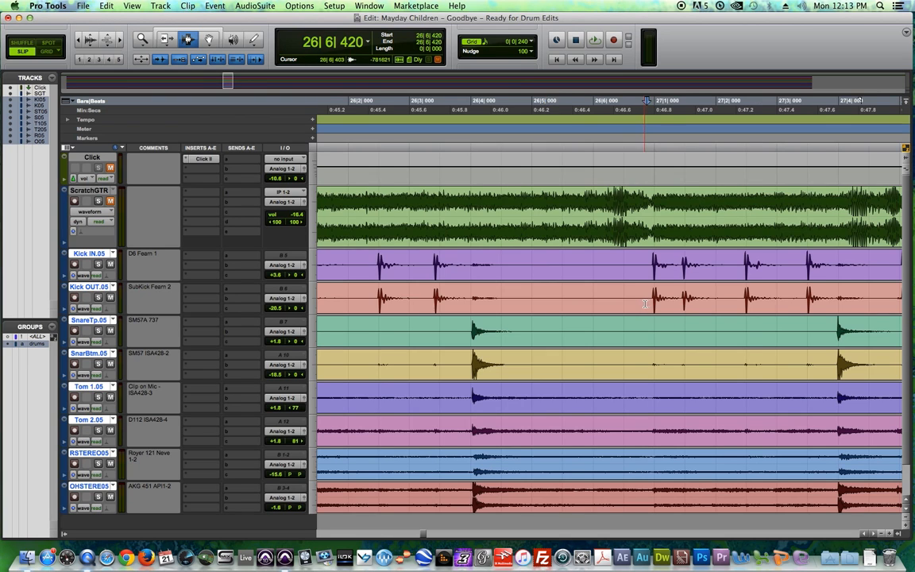
{"action": "key", "text": "super+bracketright"}
{"action": "left_click", "coordinate": [555, 301]}
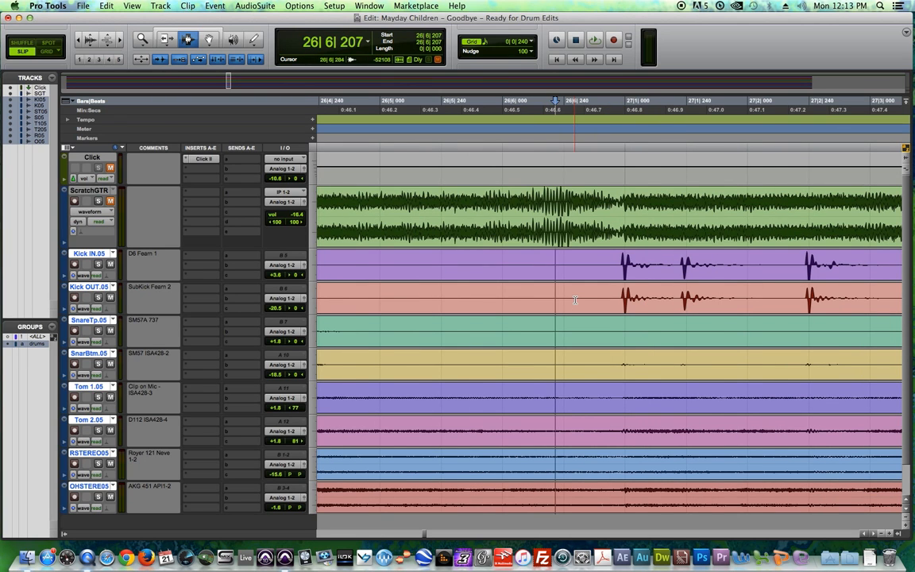
{"action": "key", "text": "super+bracketleft"}
{"action": "key", "text": "super+bracketleft"}
{"action": "key", "text": "super+bracketleft"}
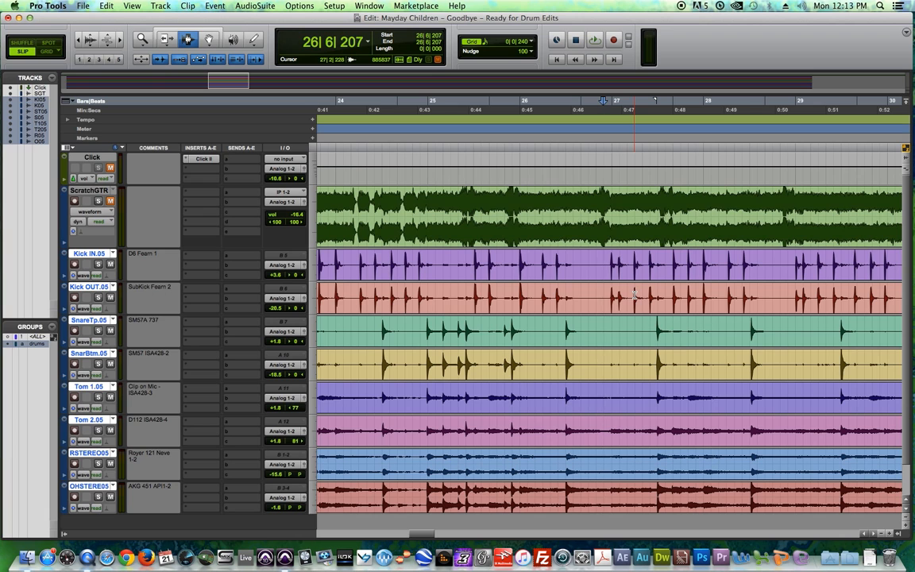
Place the edit cursor across the drum tracks right at the start of the kick hit leading into bar 27
{"action": "left_click", "coordinate": [606, 277]}
{"action": "key", "text": "t"}
{"action": "key", "text": "t"}
{"action": "left_click_drag", "start_coordinate": [481, 283], "coordinate": [606, 302]}
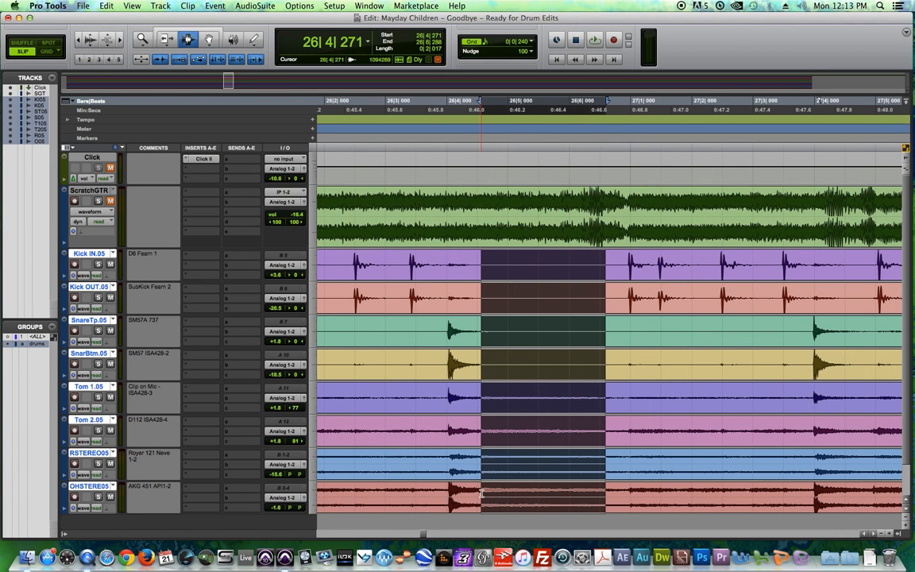
{"action": "left_click", "coordinate": [612, 314]}
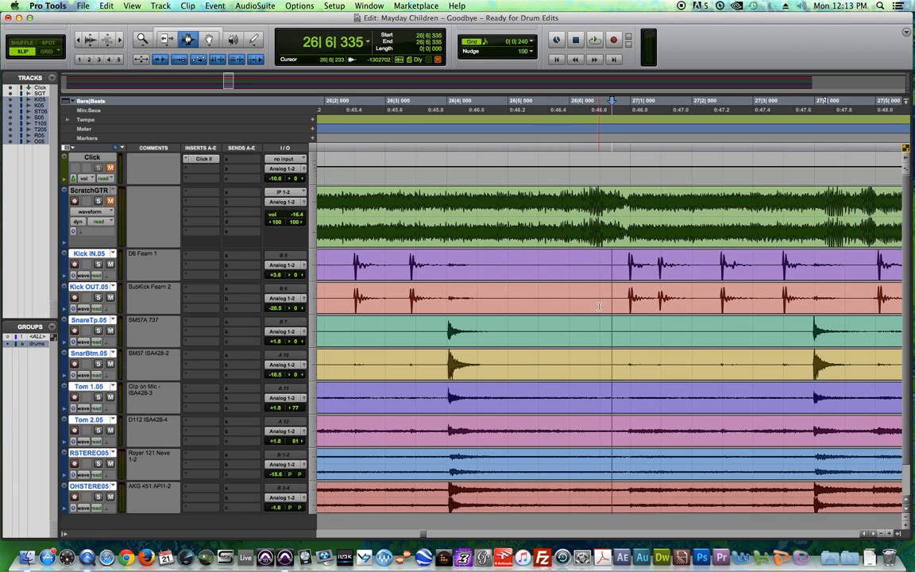
{"action": "left_click", "coordinate": [629, 304]}
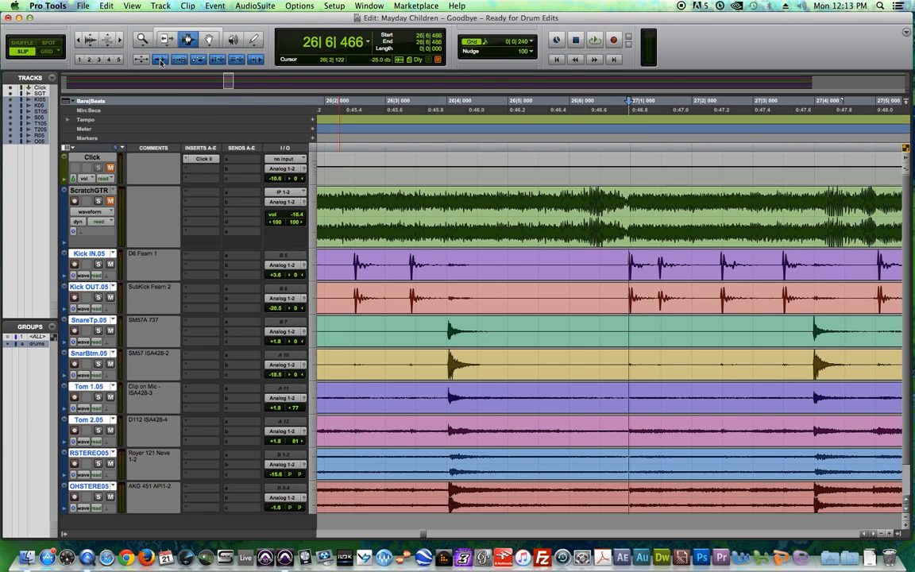
Split the grouped drum clips at the edit cursor just before bar 27 and select the section ahead of the cut
{"action": "key", "text": "b"}
{"action": "double_click", "coordinate": [509, 315]}
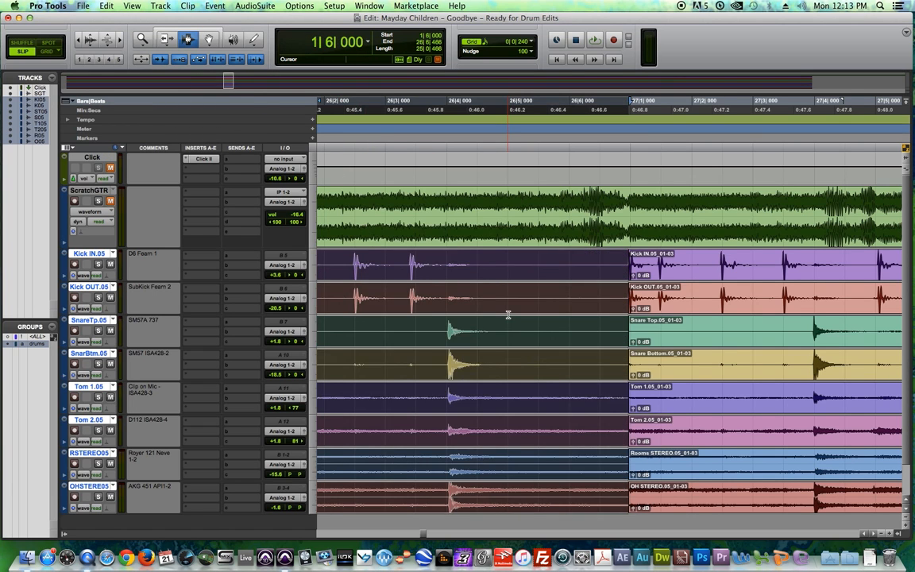
{"action": "key", "text": "r"}
{"action": "key", "text": "r"}
{"action": "key", "text": "r"}
{"action": "key", "text": "r"}
{"action": "key", "text": "r"}
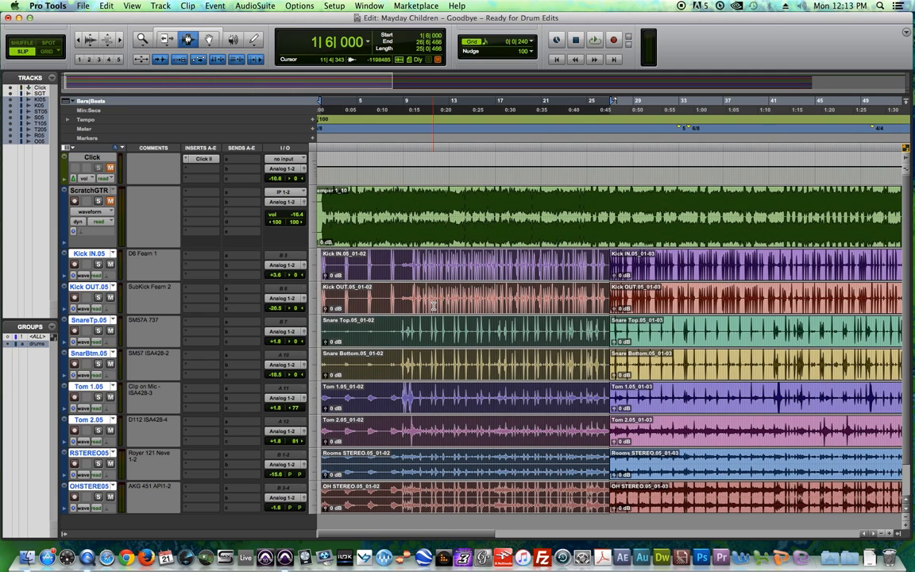
Check both separated drum sections by selecting inside them, ending with the whole section before bar 27 selected
{"action": "left_click", "coordinate": [341, 262]}
{"action": "triple_click", "coordinate": [341, 267]}
{"action": "left_click", "coordinate": [666, 301]}
{"action": "left_click", "coordinate": [445, 285]}
{"action": "double_click", "coordinate": [445, 285]}
{"action": "key", "text": "t"}
{"action": "key", "text": "t"}
{"action": "key", "text": "r"}
{"action": "key", "text": "r"}
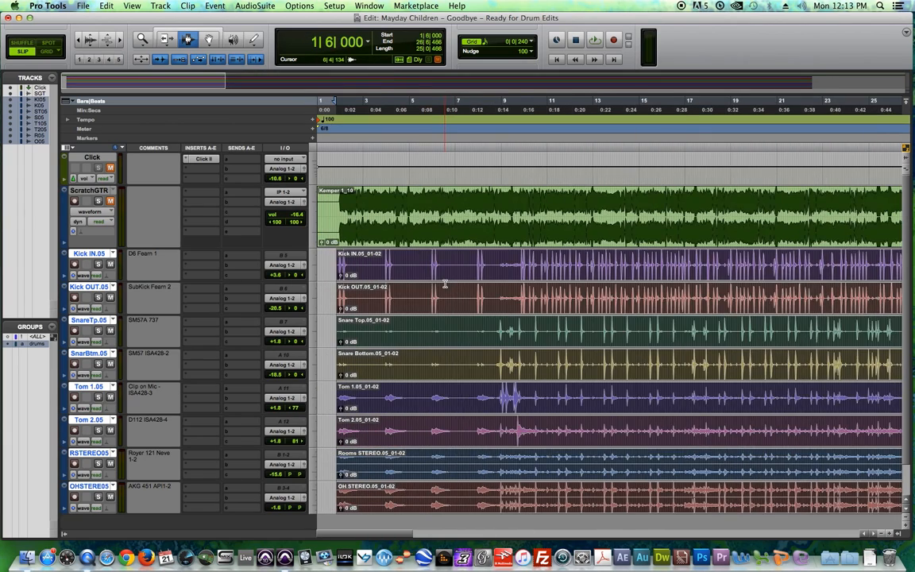
Open Beat Detective for the selected drum section and set its operation to Clip Separation
{"action": "left_click", "coordinate": [214, 5]}
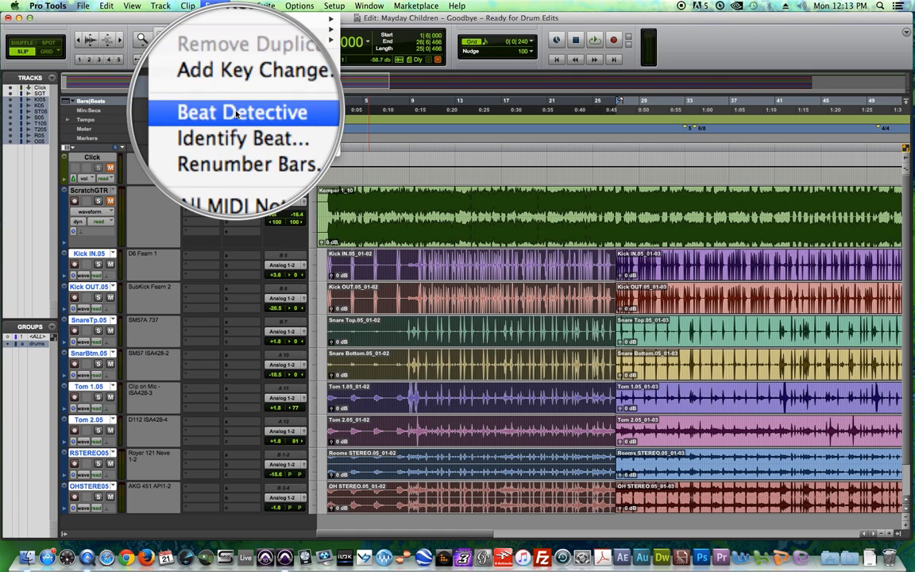
{"action": "left_click", "coordinate": [329, 115]}
{"action": "left_click_drag", "start_coordinate": [310, 67], "coordinate": [324, 108]}
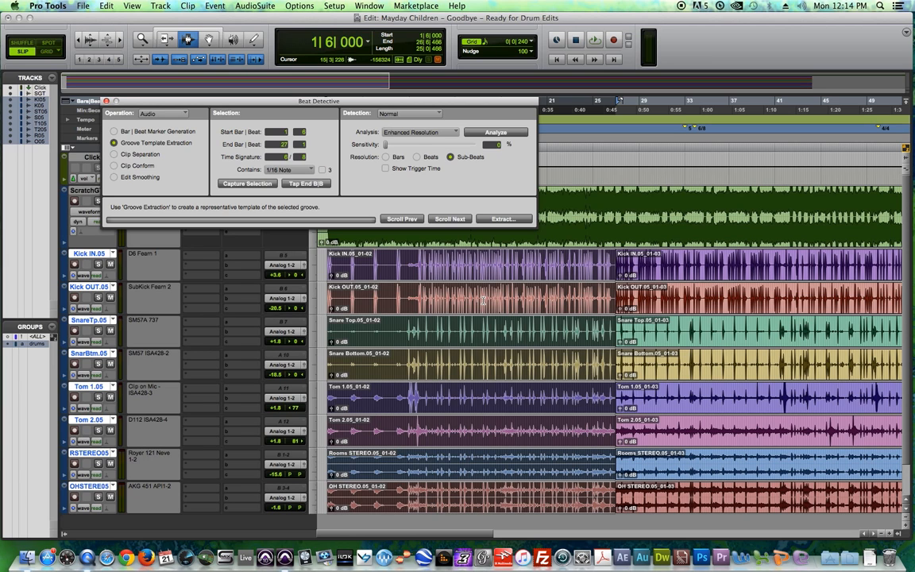
{"action": "left_click", "coordinate": [132, 158]}
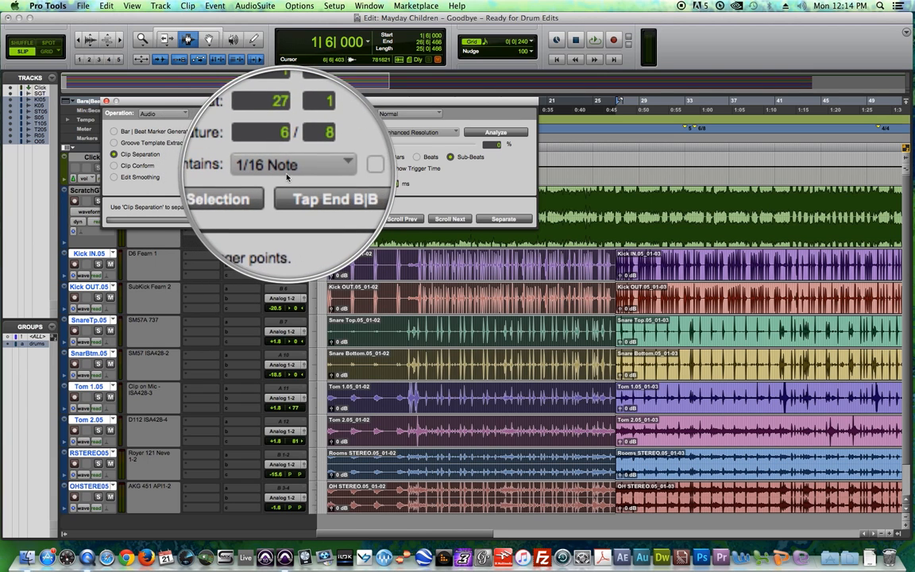
Examine the drum hits around bars 14 to 16 against the grid to judge their smallest note subdivision
{"action": "left_click_drag", "start_coordinate": [322, 104], "coordinate": [210, 58]}
{"action": "left_click", "coordinate": [482, 129]}
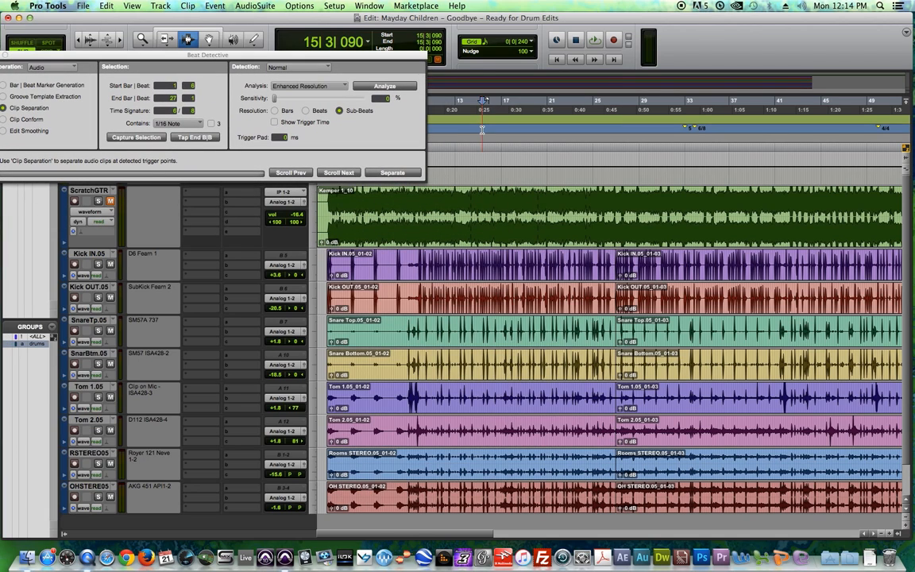
{"action": "key", "text": "t"}
{"action": "key", "text": "t"}
{"action": "key", "text": "t"}
{"action": "key", "text": "t"}
{"action": "key", "text": "t"}
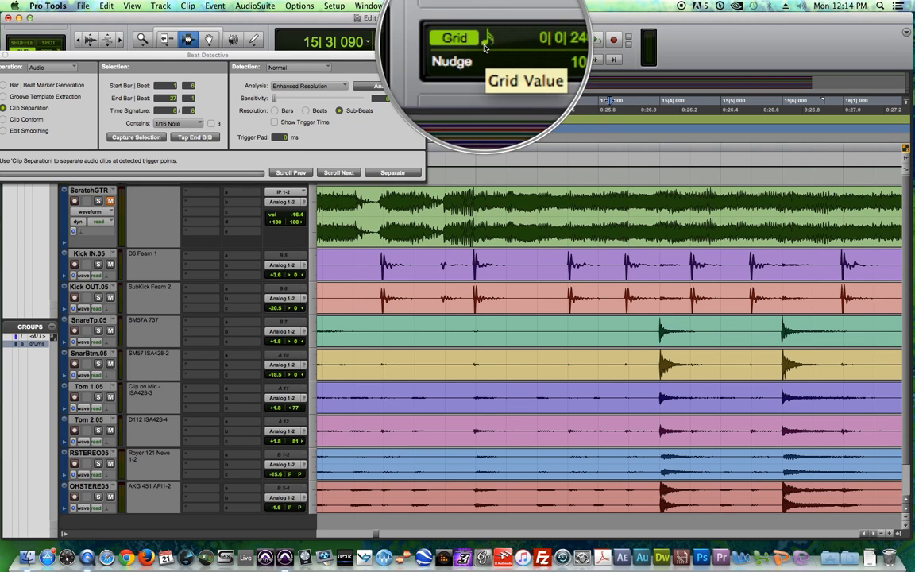
{"action": "left_click_drag", "start_coordinate": [476, 499], "coordinate": [837, 306]}
{"action": "key", "text": "r"}
{"action": "left_click_drag", "start_coordinate": [561, 299], "coordinate": [410, 292]}
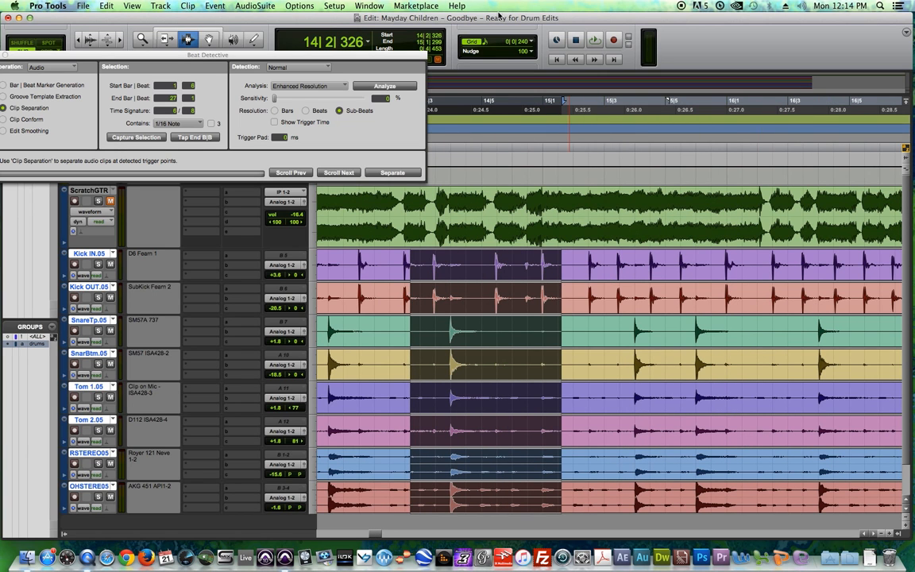
{"action": "left_click", "coordinate": [620, 112]}
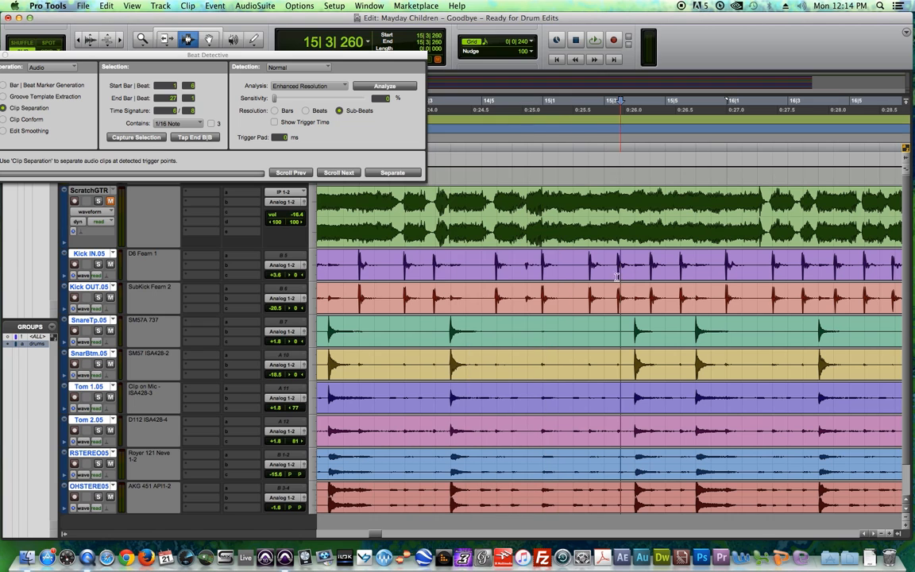
Set the grid value to 0|0|480 to compare it with the kick hits, and return it to 0|0|240
{"action": "left_click", "coordinate": [502, 40]}
{"action": "left_click", "coordinate": [508, 33]}
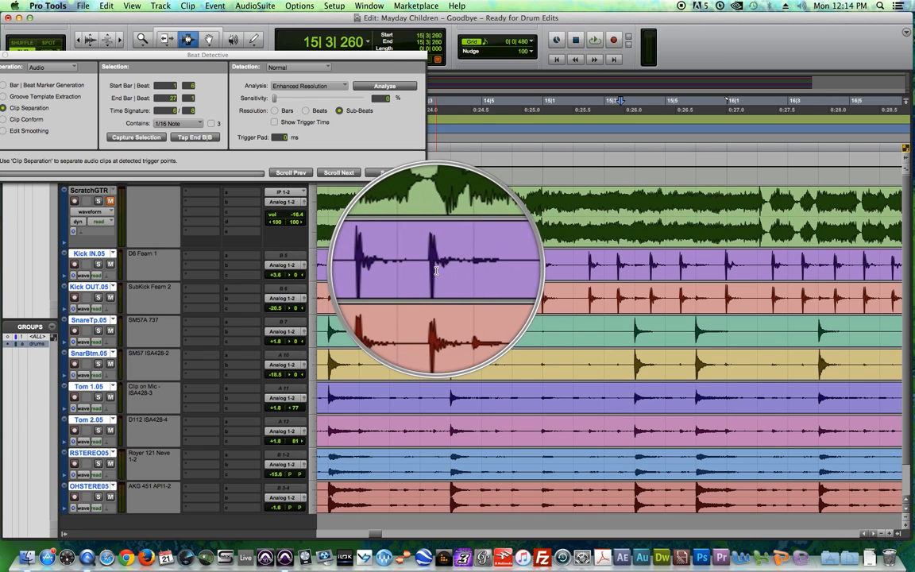
{"action": "left_click", "coordinate": [512, 41]}
{"action": "left_click", "coordinate": [560, 57]}
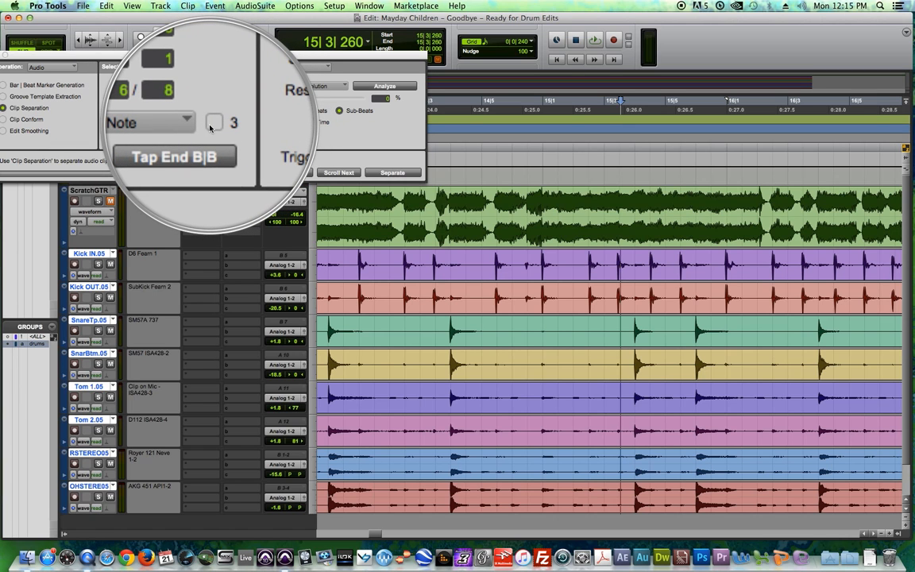
Select the drum section before bar 27 and analyze it for triggers with Enhanced Resolution
{"action": "left_click", "coordinate": [351, 300]}
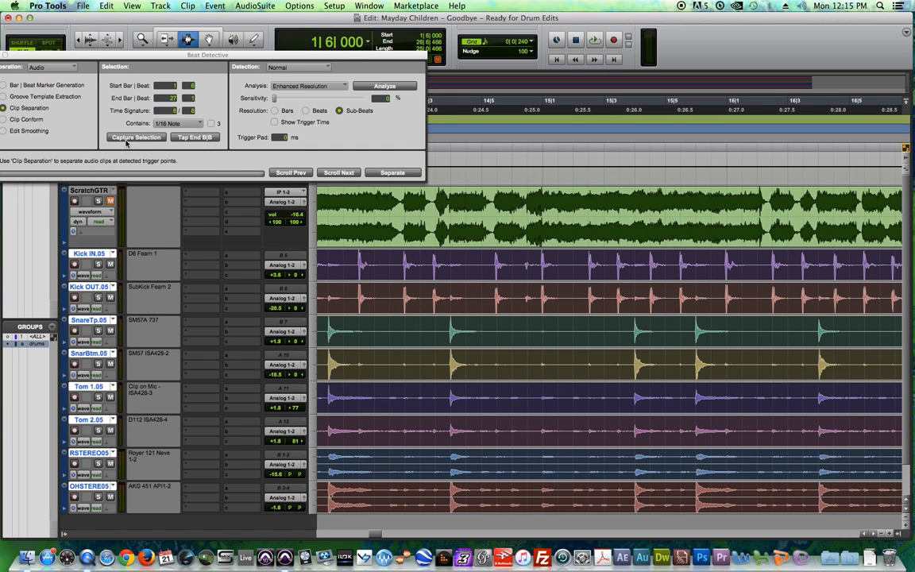
{"action": "left_click_drag", "start_coordinate": [215, 60], "coordinate": [329, 72]}
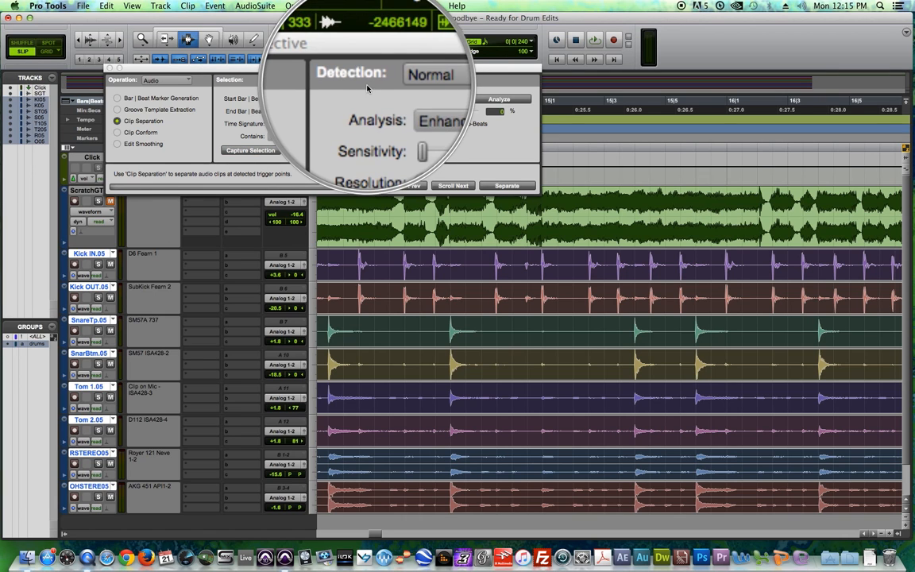
{"action": "left_click", "coordinate": [497, 100]}
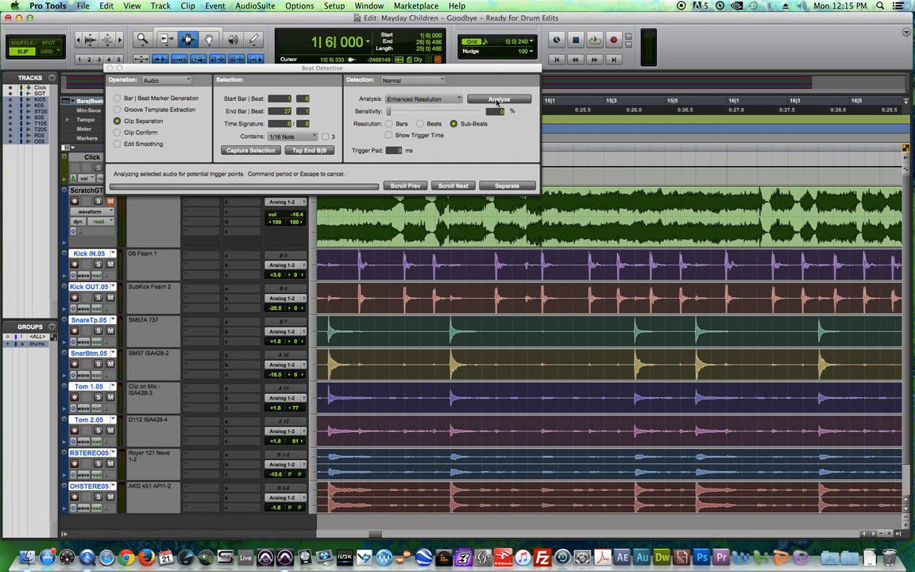
Reselect the full drum section from the start to the cut before bar 27 and repeat its trigger analysis
{"action": "left_click", "coordinate": [529, 265]}
{"action": "key", "text": "r"}
{"action": "key", "text": "r"}
{"action": "key", "text": "r"}
{"action": "key", "text": "r"}
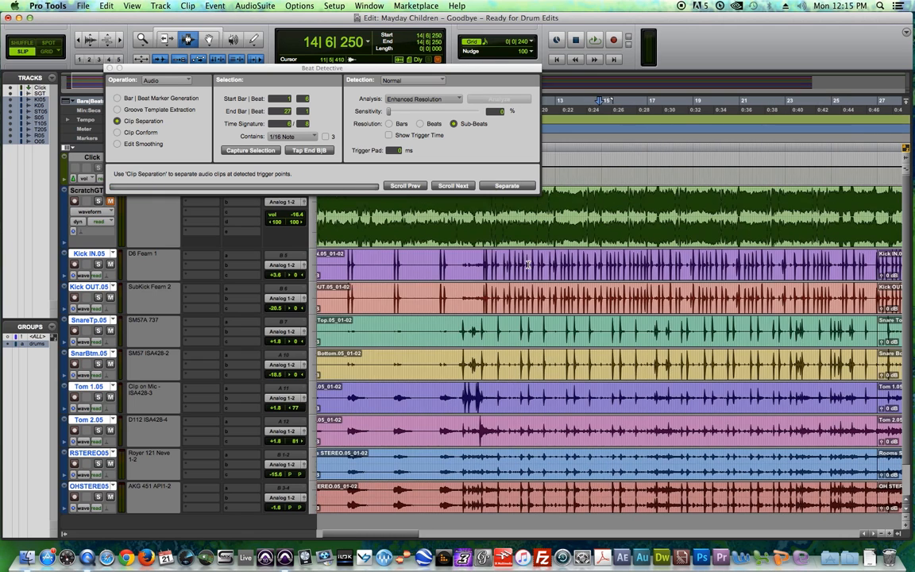
{"action": "double_click", "coordinate": [495, 266]}
{"action": "left_click", "coordinate": [482, 101]}
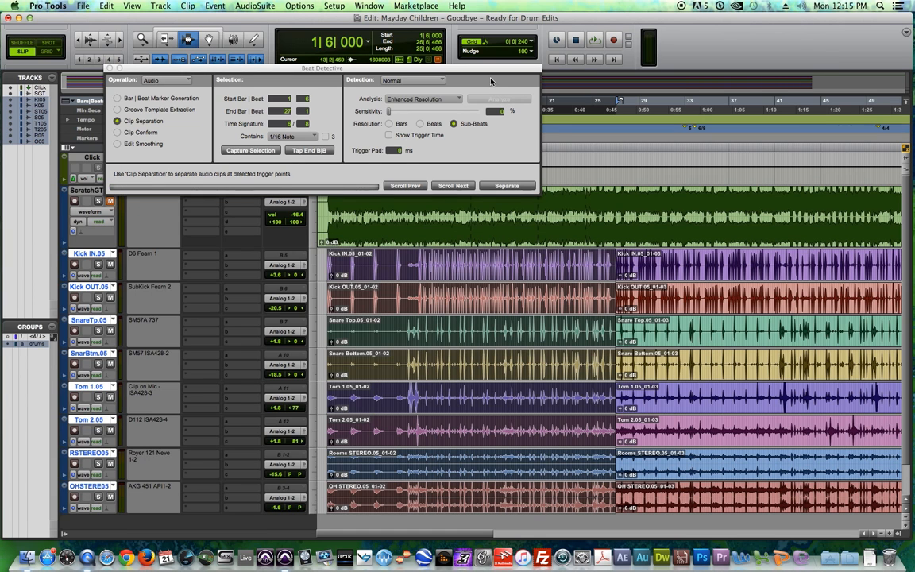
{"action": "double_click", "coordinate": [461, 258]}
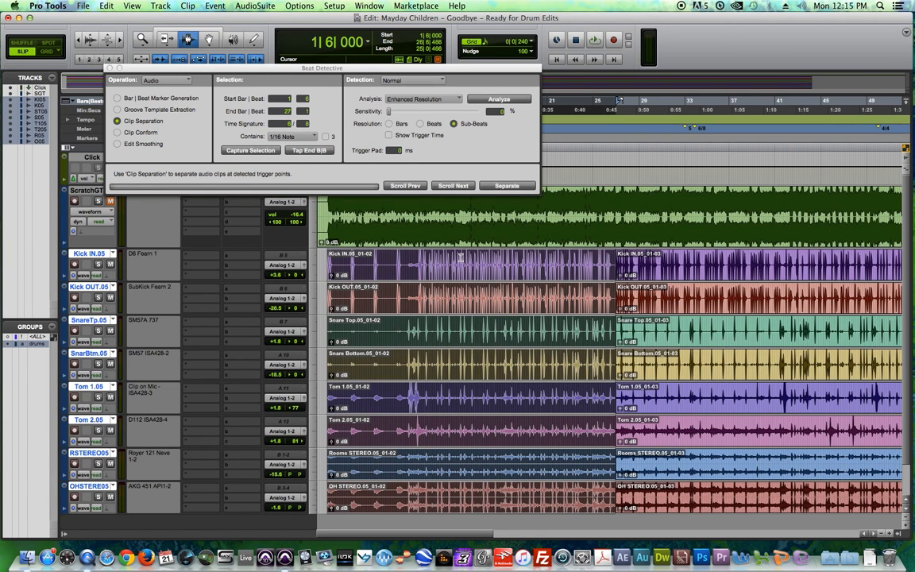
Raise the Beat Detective sensitivity to 29% and check the trigger markers on the opening drum hits
{"action": "key", "text": "t"}
{"action": "key", "text": "t"}
{"action": "key", "text": "t"}
{"action": "key", "text": "t"}
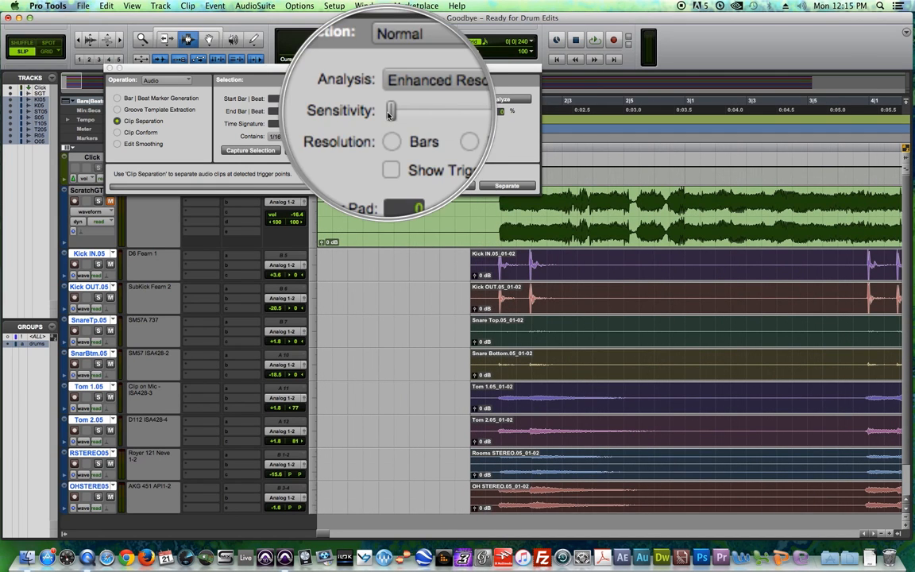
{"action": "left_click_drag", "start_coordinate": [388, 112], "coordinate": [414, 112]}
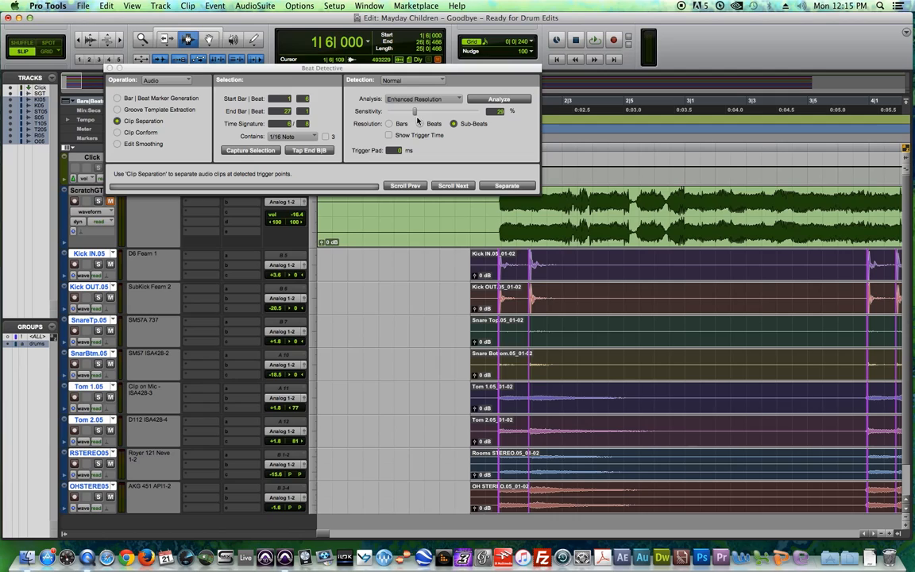
{"action": "key", "text": "r"}
{"action": "key", "text": "r"}
{"action": "key", "text": "r"}
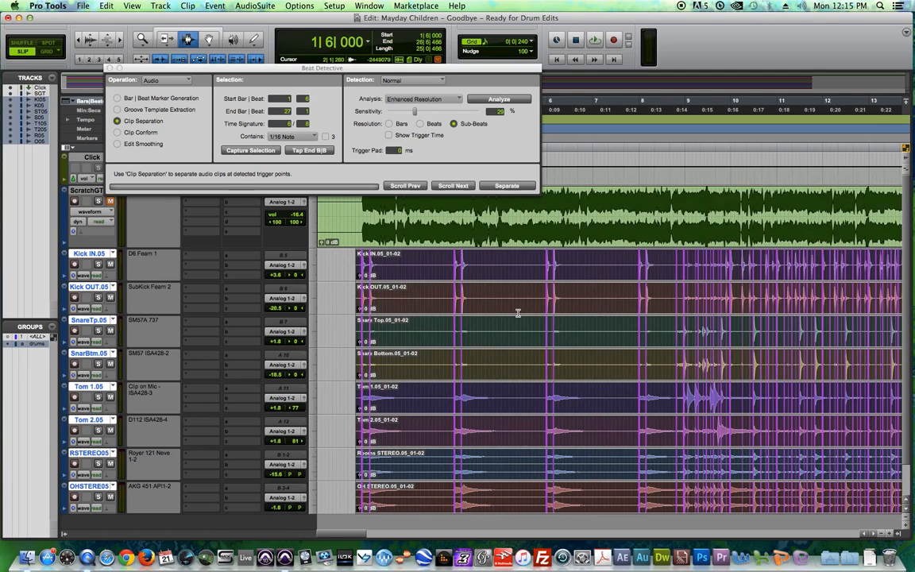
Check the trigger markers around bars 10 to 12 and fine-tune the sensitivity to 31%
{"action": "key", "text": "t"}
{"action": "key", "text": "t"}
{"action": "key", "text": "t"}
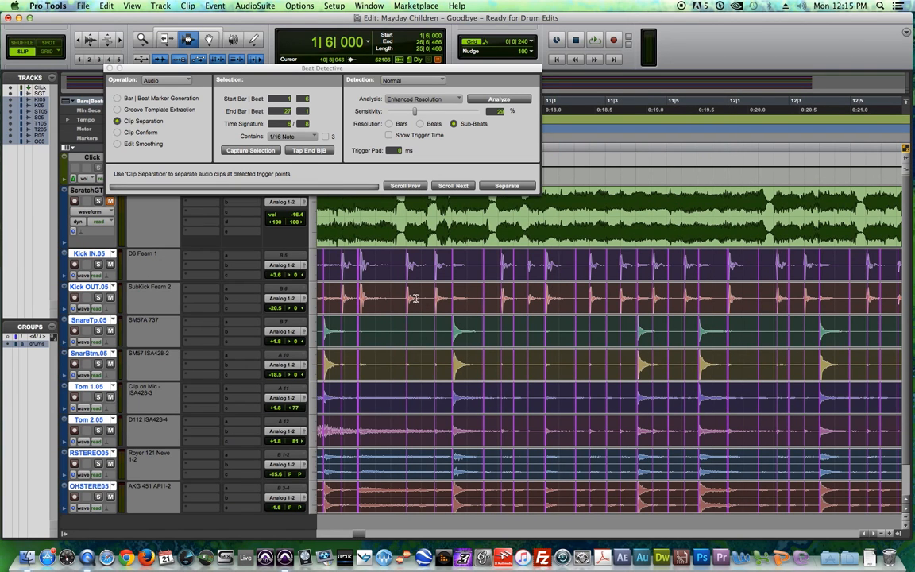
{"action": "scroll", "coordinate": [441, 334], "scroll_direction": "down", "scroll_amount": 2}
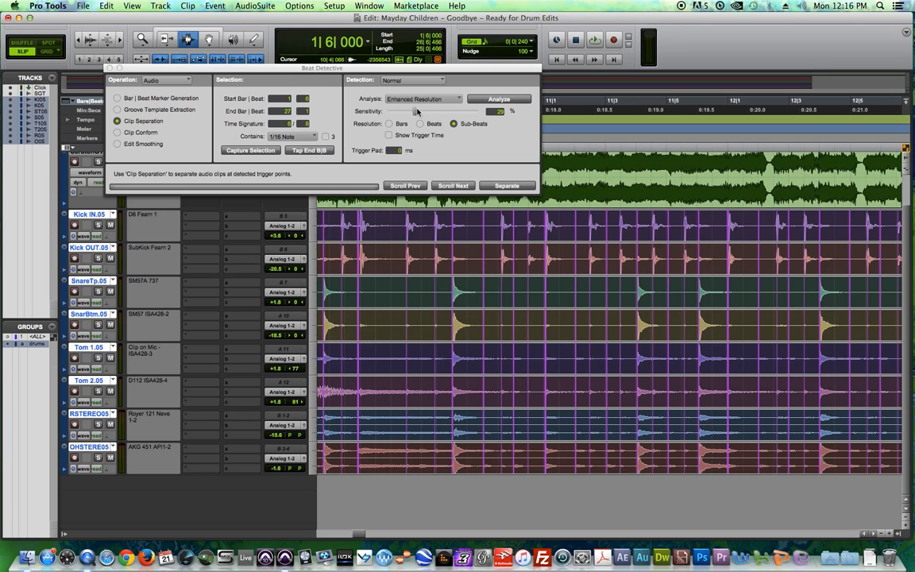
{"action": "left_click_drag", "start_coordinate": [456, 116], "coordinate": [419, 129]}
Review the triggers around bars 12 to 14 and separate the drum clips at the detected trigger points
{"action": "mouse_move", "coordinate": [362, 537]}
{"action": "left_mouse_down"}
{"action": "mouse_move", "coordinate": [425, 544]}
{"action": "mouse_move", "coordinate": [332, 536]}
{"action": "mouse_move", "coordinate": [367, 547]}
{"action": "left_mouse_up"}
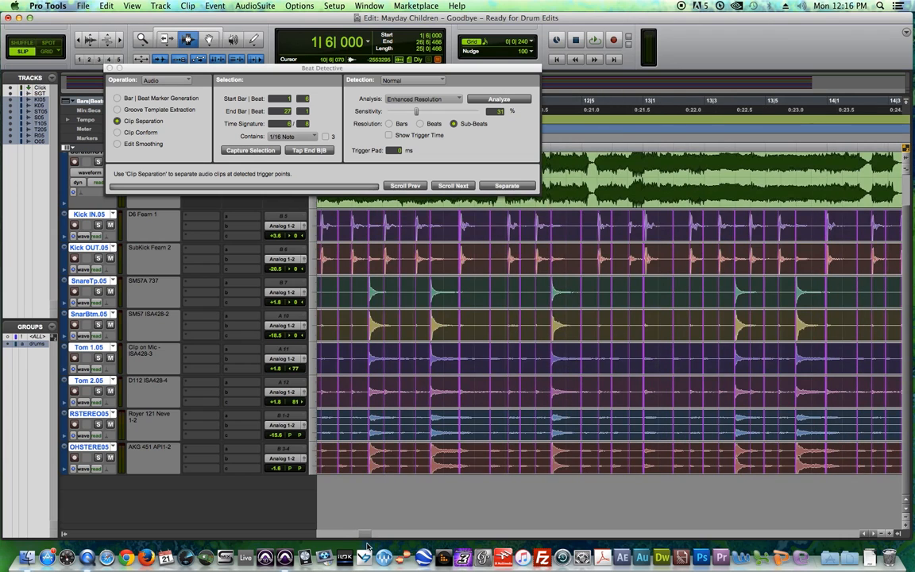
{"action": "left_click", "coordinate": [507, 186]}
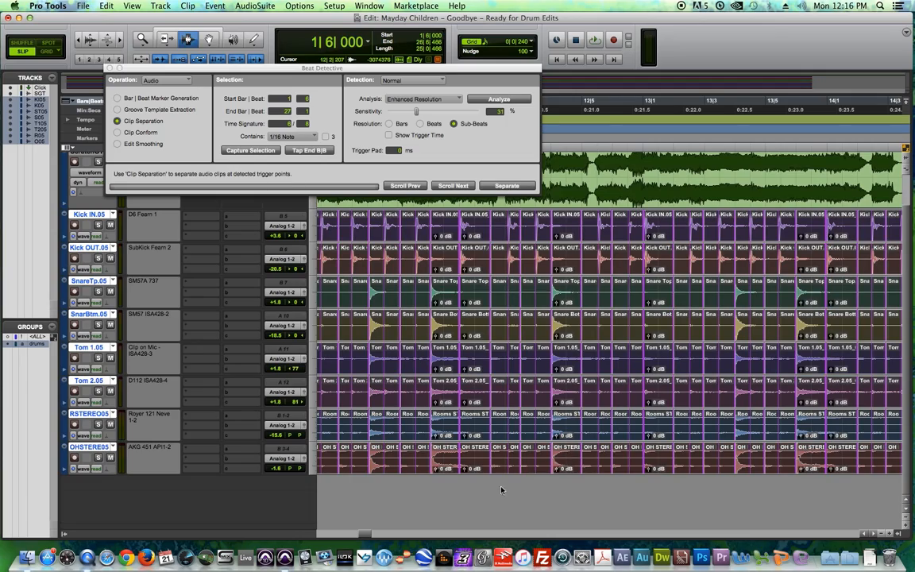
{"action": "double_click", "coordinate": [476, 466]}
{"action": "double_click", "coordinate": [444, 359]}
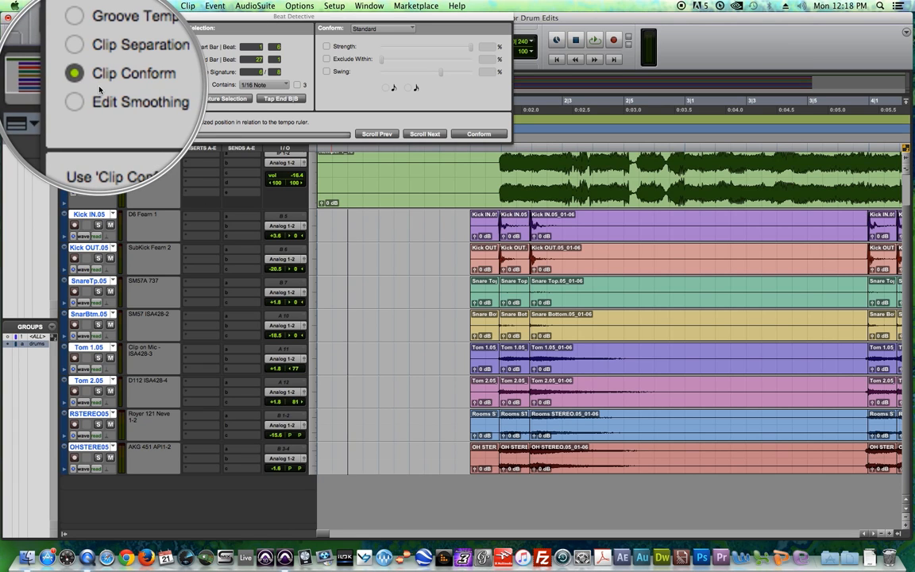
Select all separated drum clips up to bar 27 and conform them to the 1/16-note grid with Standard conform
{"action": "left_click", "coordinate": [345, 241]}
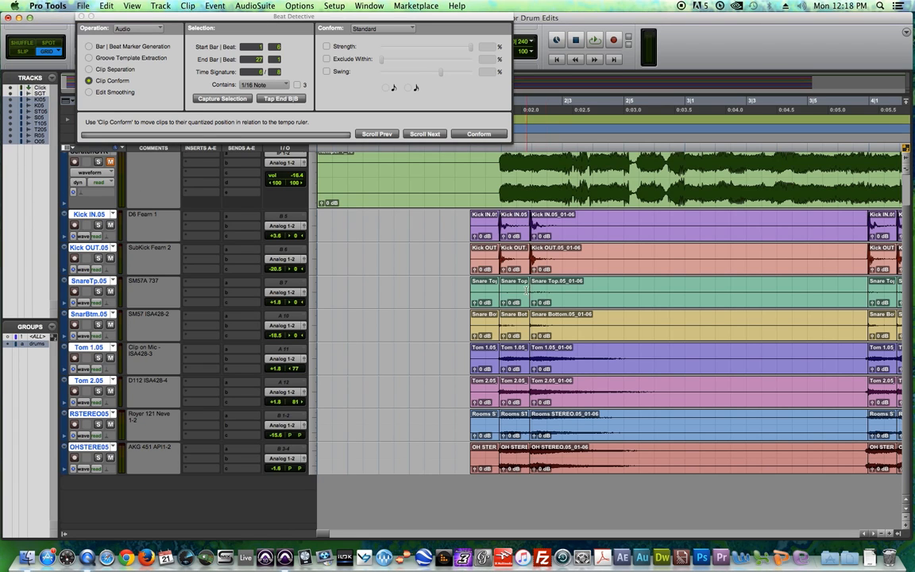
{"action": "left_click", "coordinate": [459, 240]}
{"action": "left_click", "coordinate": [438, 292]}
{"action": "left_click_drag", "start_coordinate": [470, 245], "coordinate": [614, 347]}
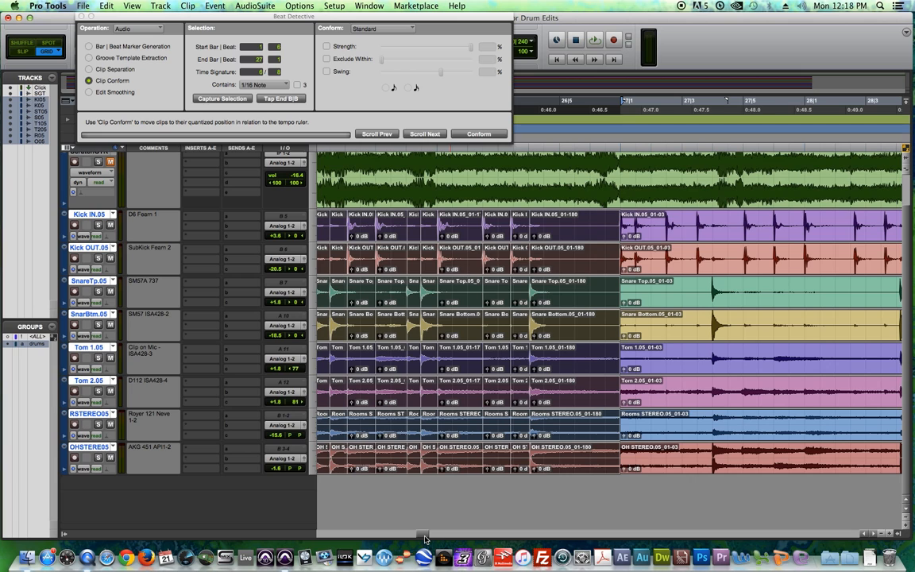
{"action": "left_click", "coordinate": [481, 135]}
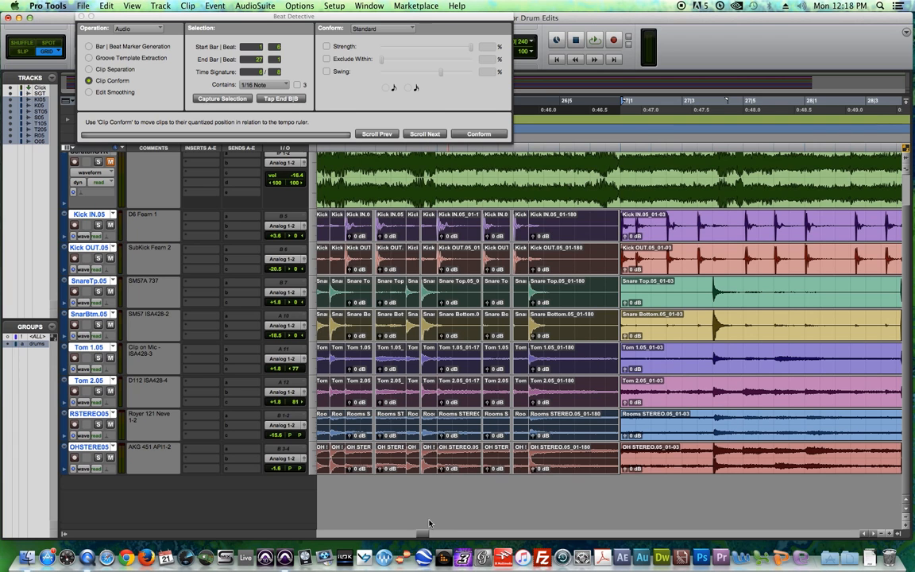
Review the gaps between the conformed clips around bar 6 and close Beat Detective
{"action": "left_click_drag", "start_coordinate": [424, 534], "coordinate": [337, 528]}
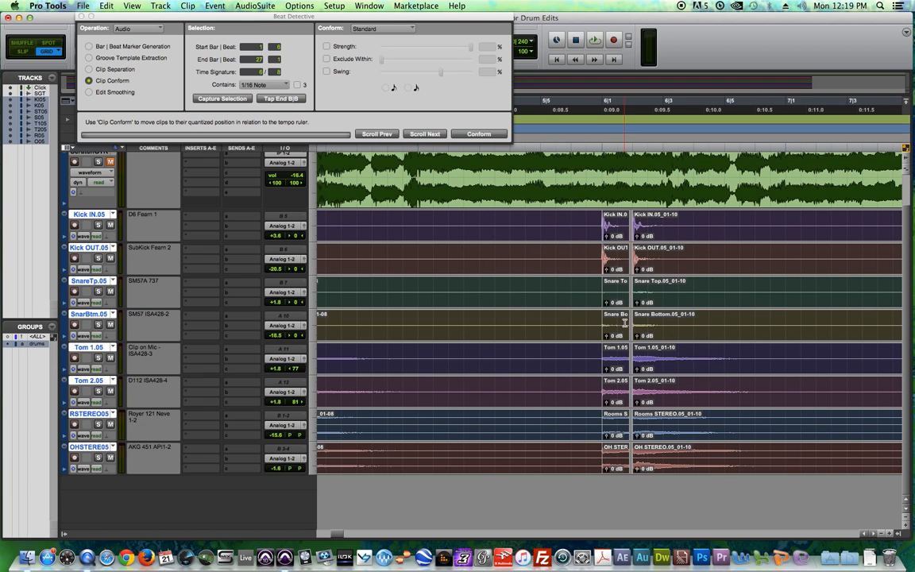
{"action": "key", "text": "r"}
{"action": "key", "text": "r"}
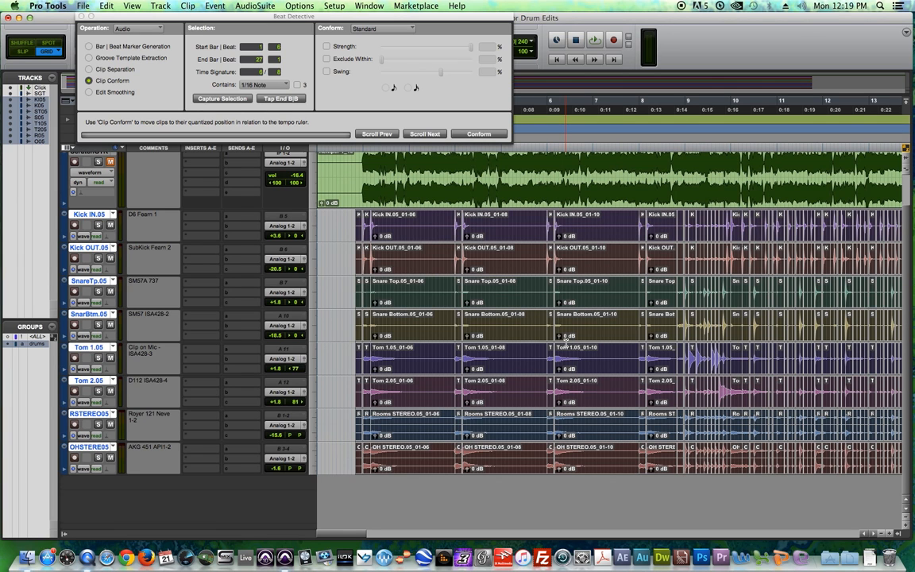
{"action": "left_click", "coordinate": [81, 16]}
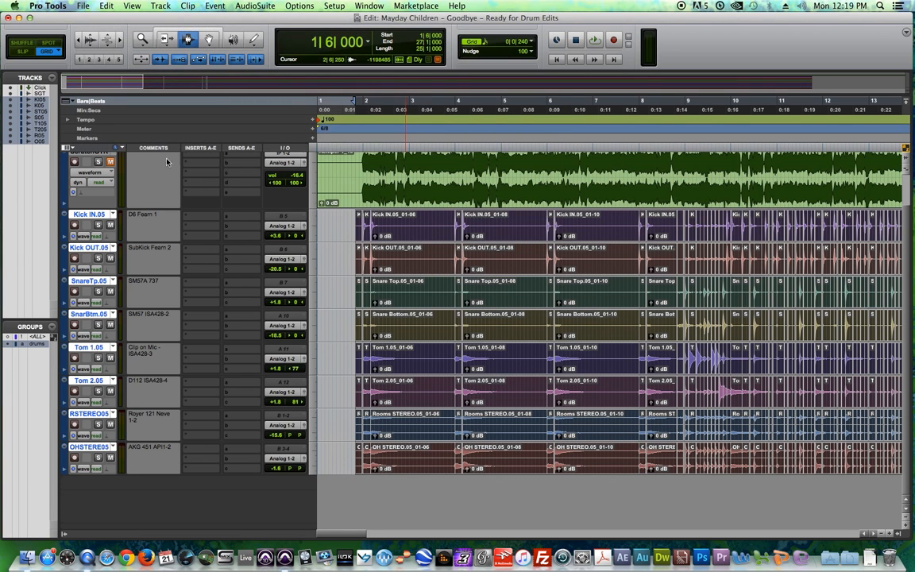
Place the edit cursor at 1|5|240, just before the first drum clips, and play back the conformed drums
{"action": "scroll", "coordinate": [167, 162], "scroll_direction": "up", "scroll_amount": 2}
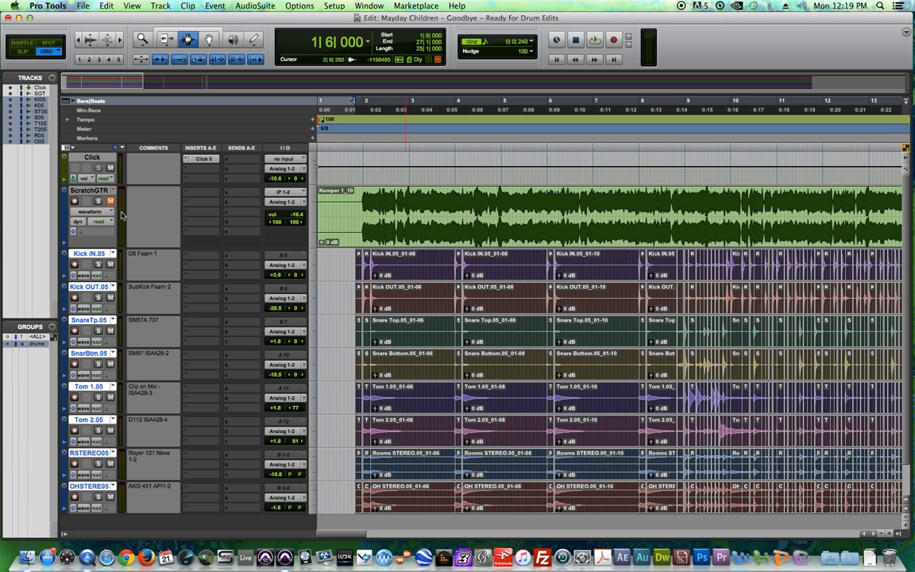
{"action": "left_click", "coordinate": [109, 157]}
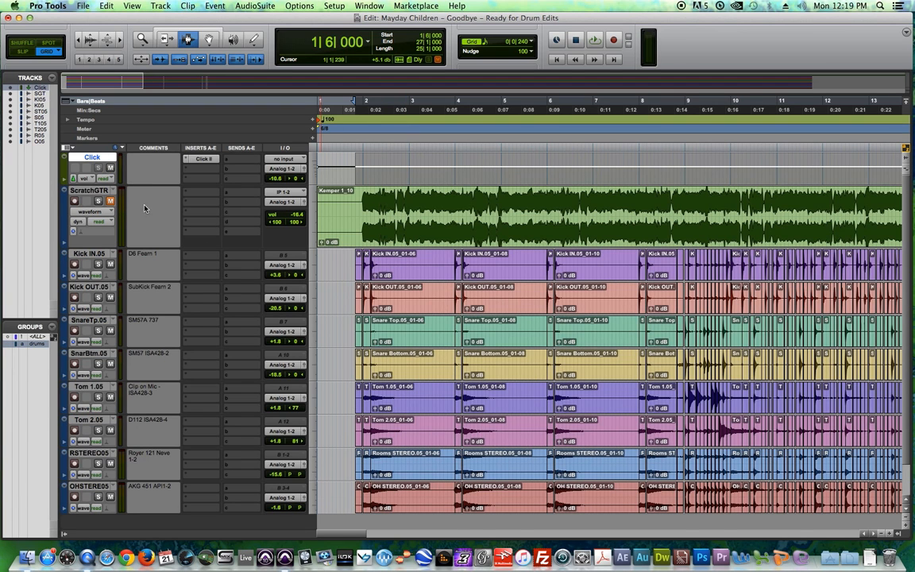
{"action": "left_click", "coordinate": [351, 270]}
{"action": "key", "text": "space"}
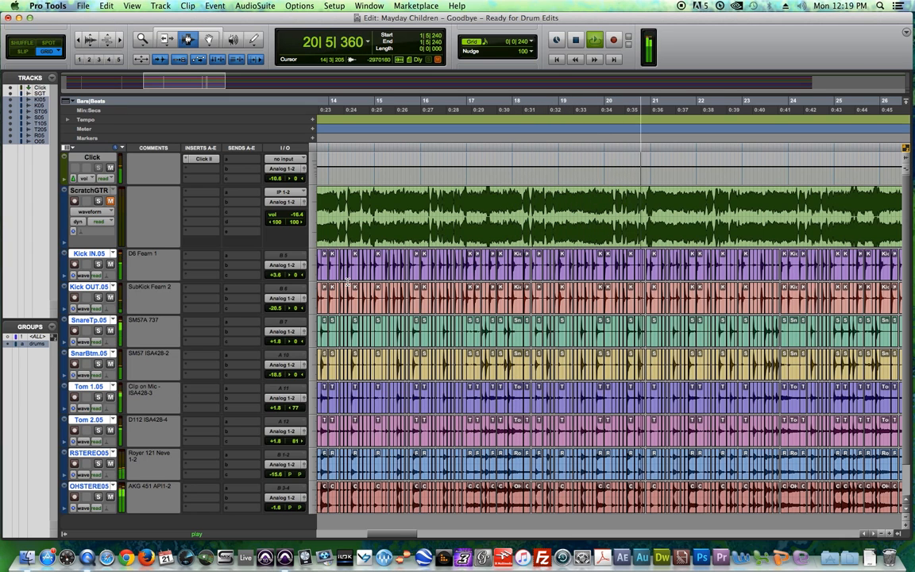
Stop playback and select the conformed clips on all drum tracks from 1|6|000 to 27|1|000
{"action": "key", "text": "space"}
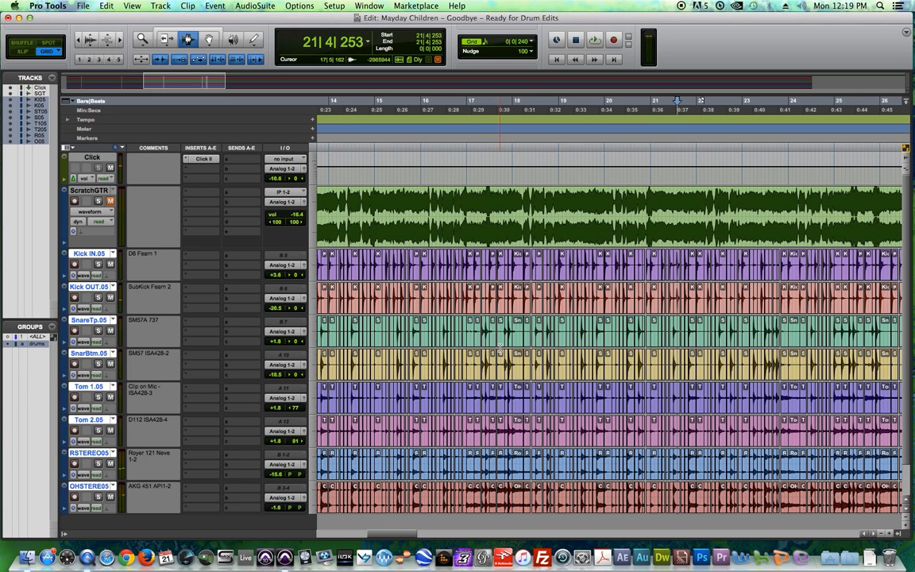
{"action": "key", "text": "r"}
{"action": "key", "text": "r"}
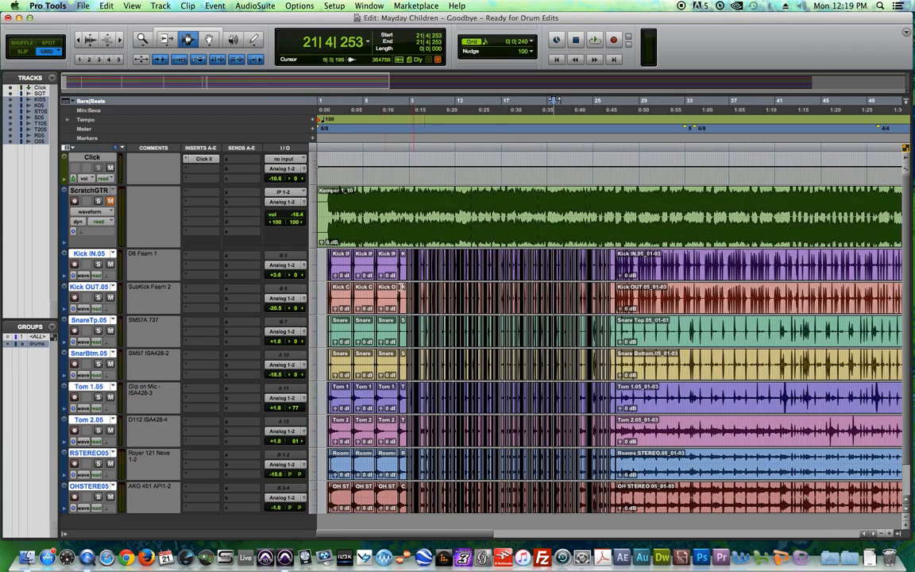
{"action": "key", "text": "Return"}
{"action": "key", "text": "t"}
{"action": "key", "text": "t"}
{"action": "key", "text": "t"}
{"action": "key", "text": "t"}
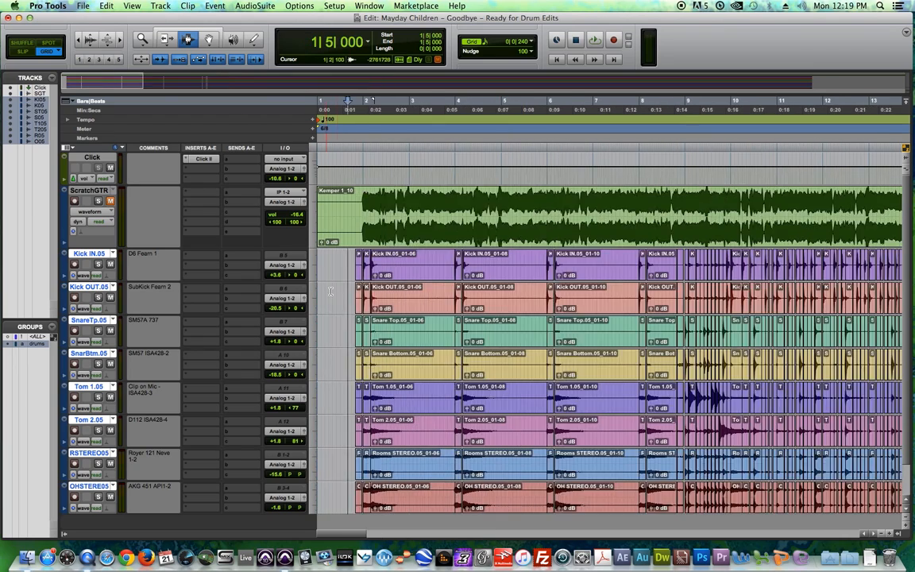
{"action": "left_click_drag", "start_coordinate": [476, 275], "coordinate": [353, 355]}
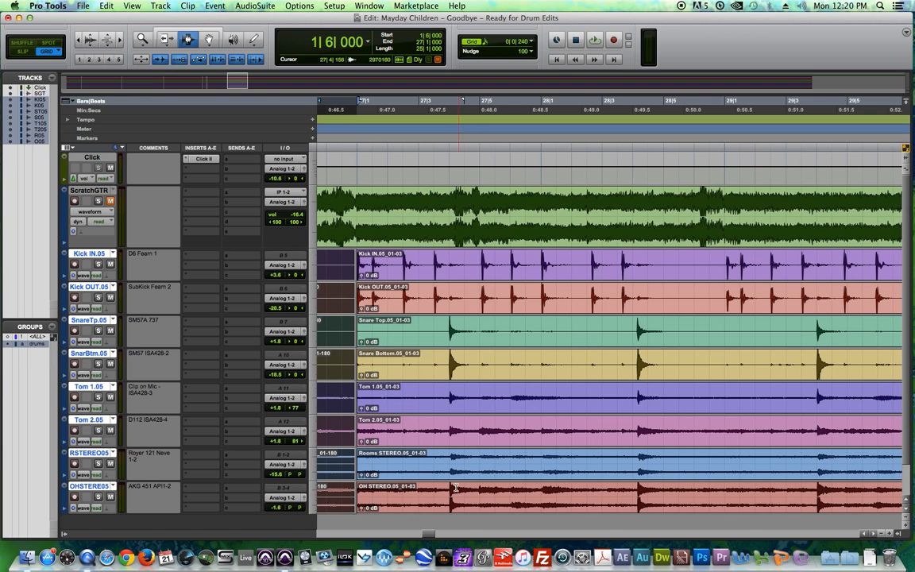
{"action": "left_click_drag", "start_coordinate": [429, 536], "coordinate": [415, 536]}
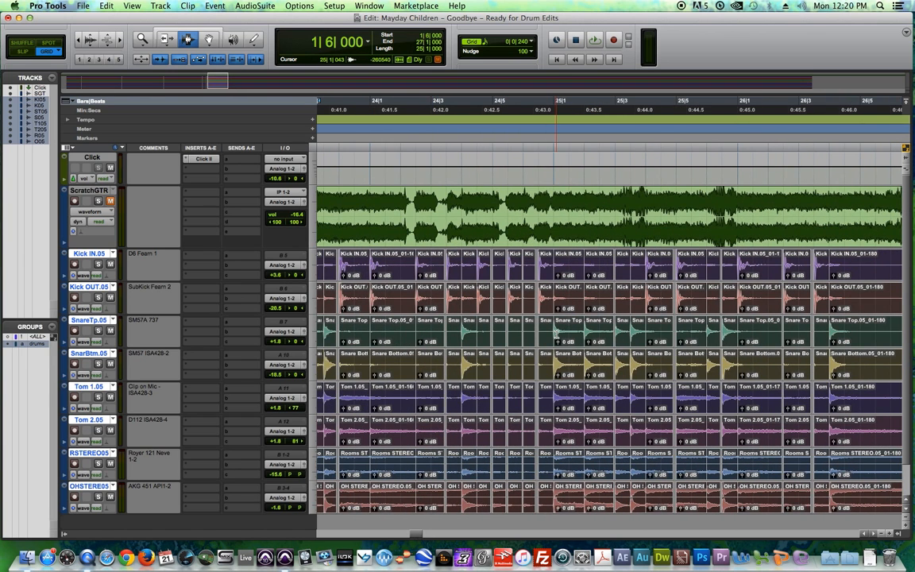
Smooth the edits between the selected drum clips with Beat Detective's Edit Smoothing set to Fill And Crossfade
{"action": "left_click", "coordinate": [255, 6]}
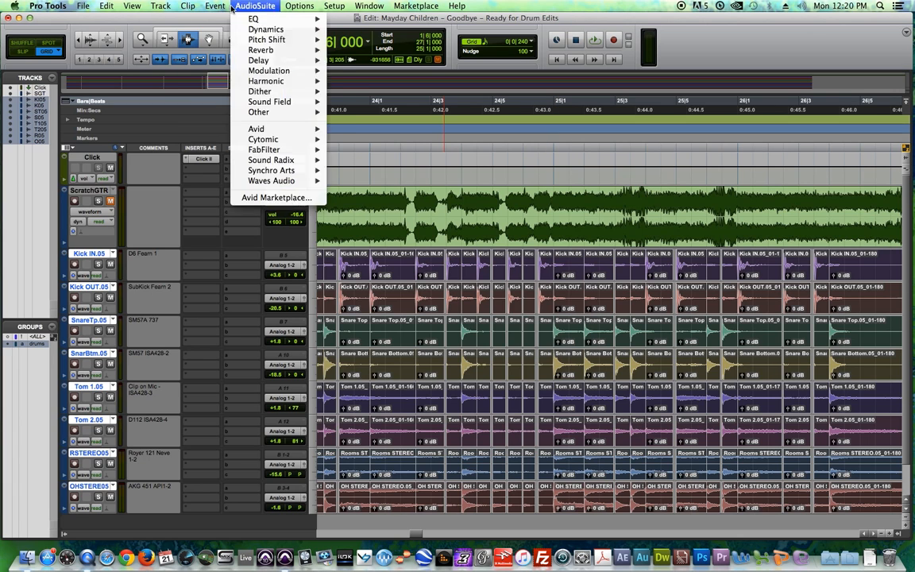
{"action": "left_click", "coordinate": [229, 110]}
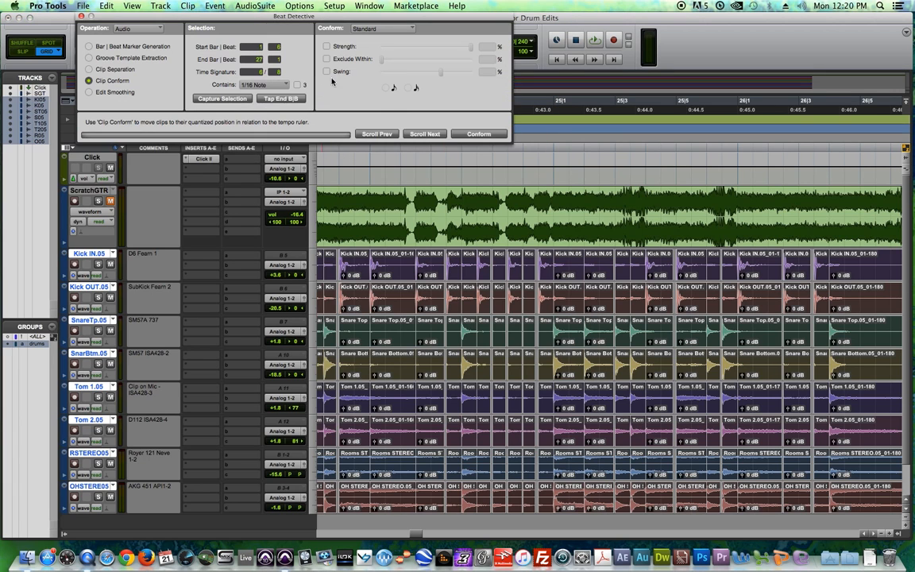
{"action": "left_click_drag", "start_coordinate": [317, 18], "coordinate": [316, 38]}
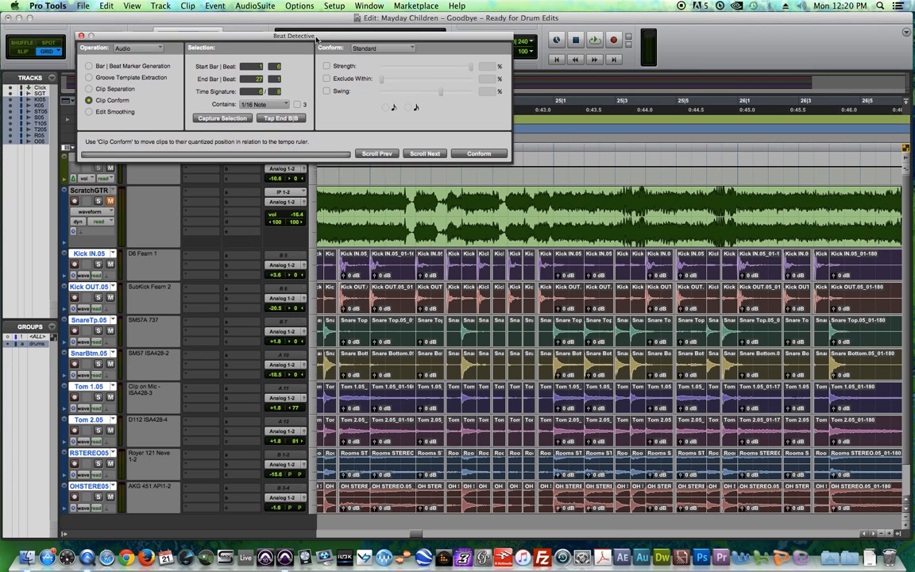
{"action": "left_click", "coordinate": [98, 113]}
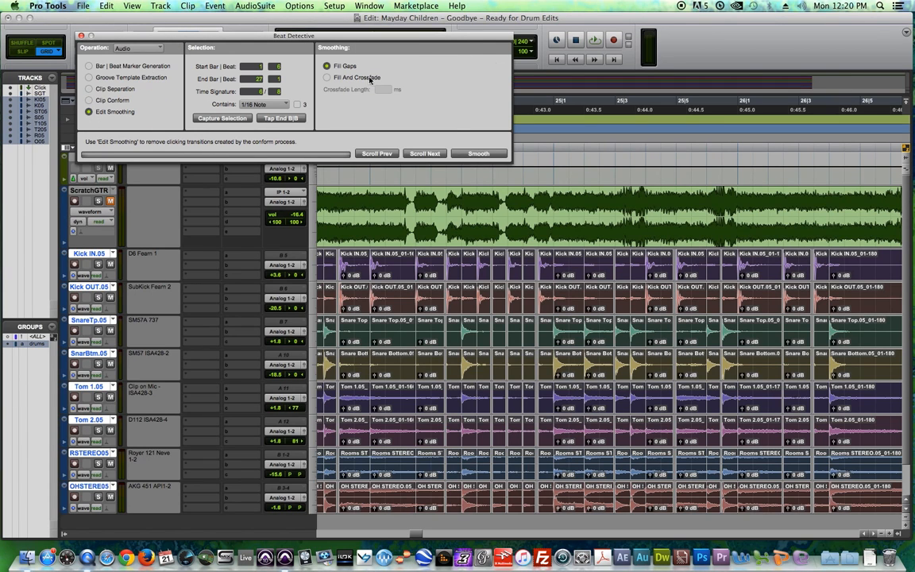
{"action": "left_click", "coordinate": [369, 80]}
{"action": "left_click", "coordinate": [478, 154]}
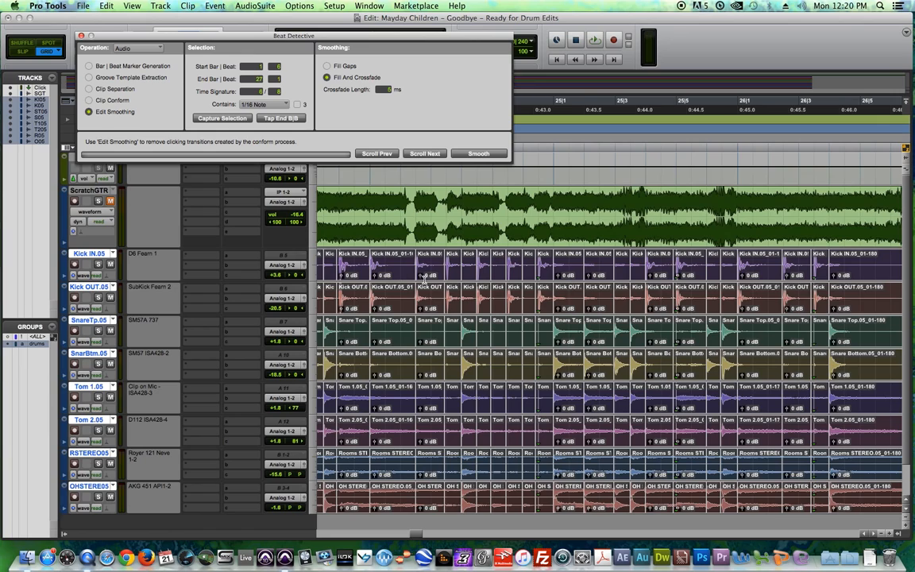
Consolidate the selected smoothed drum clips into one continuous clip per track and close Beat Detective
{"action": "key", "text": "r"}
{"action": "key", "text": "r"}
{"action": "key", "text": "r"}
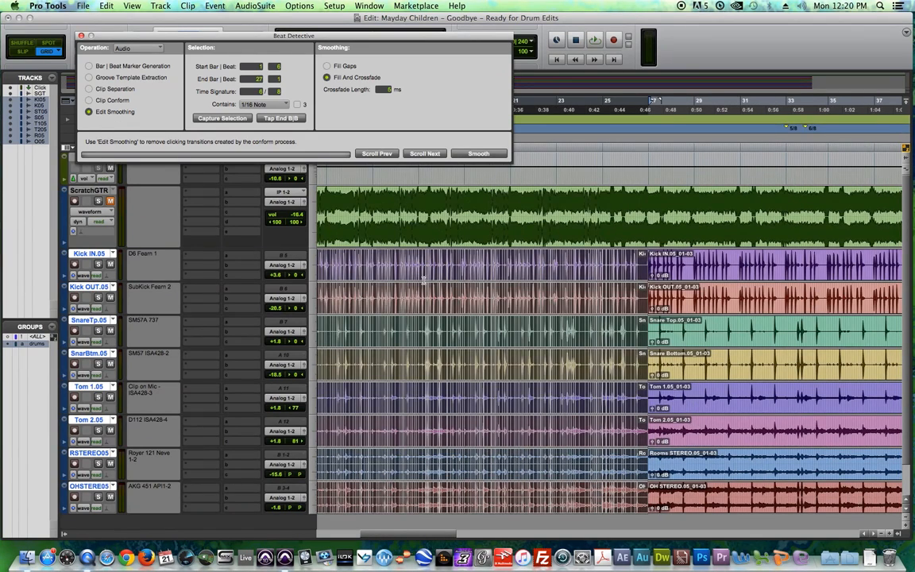
{"action": "key", "text": "r"}
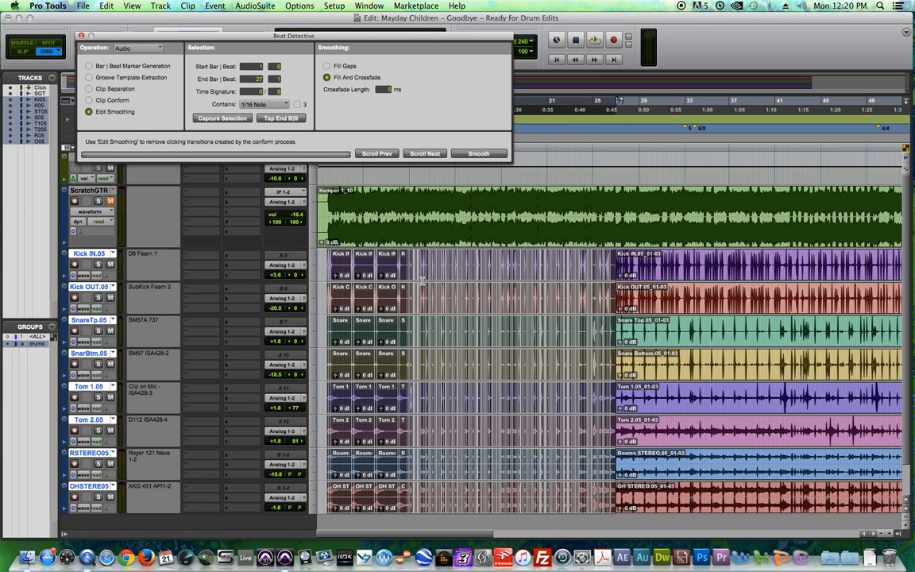
{"action": "key", "text": "alt+shift+3"}
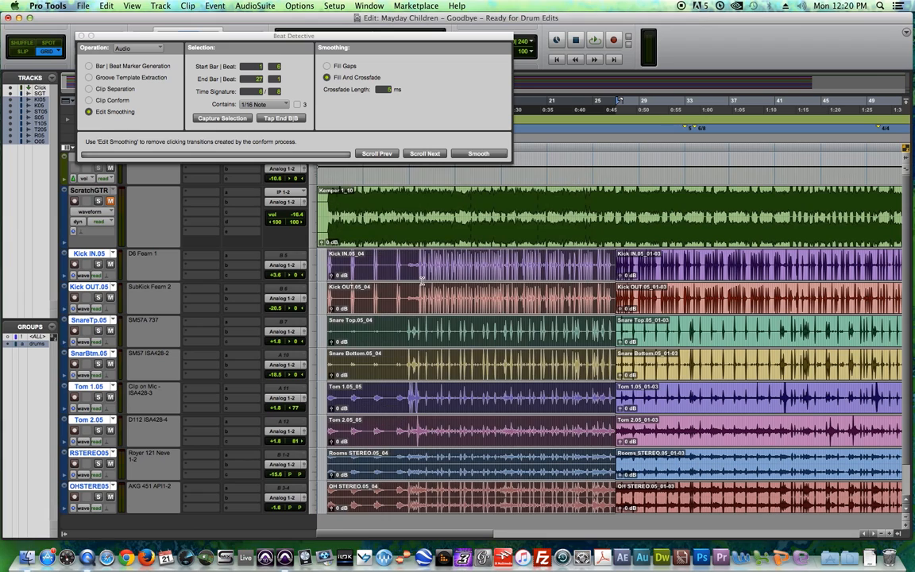
{"action": "left_click", "coordinate": [82, 36]}
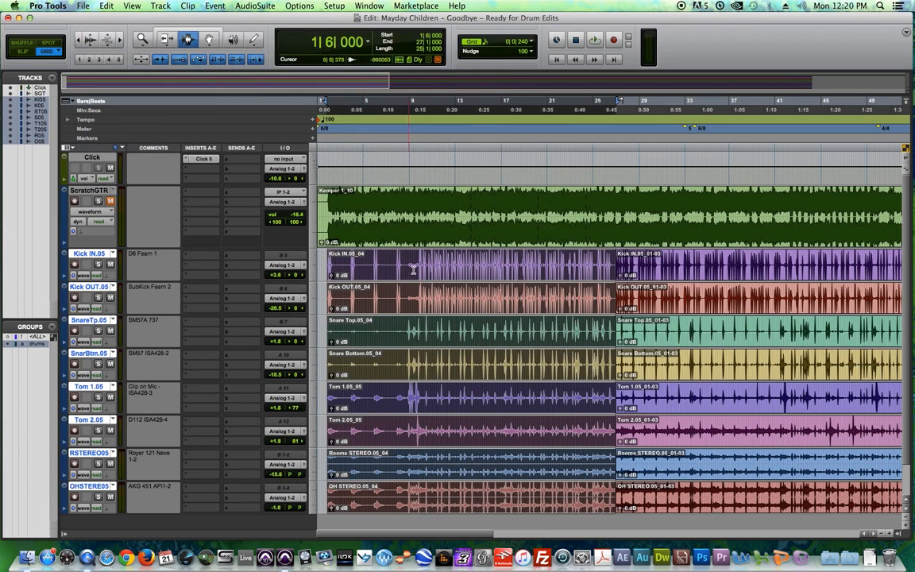
Examine how the consolidated drum hits line up with the grid from 9|1|000 to 10|1|000
{"action": "left_click", "coordinate": [415, 270]}
{"action": "key", "text": "t"}
{"action": "key", "text": "t"}
{"action": "key", "text": "t"}
{"action": "key", "text": "t"}
{"action": "key", "text": "t"}
{"action": "left_click_drag", "start_coordinate": [459, 397], "coordinate": [834, 330]}
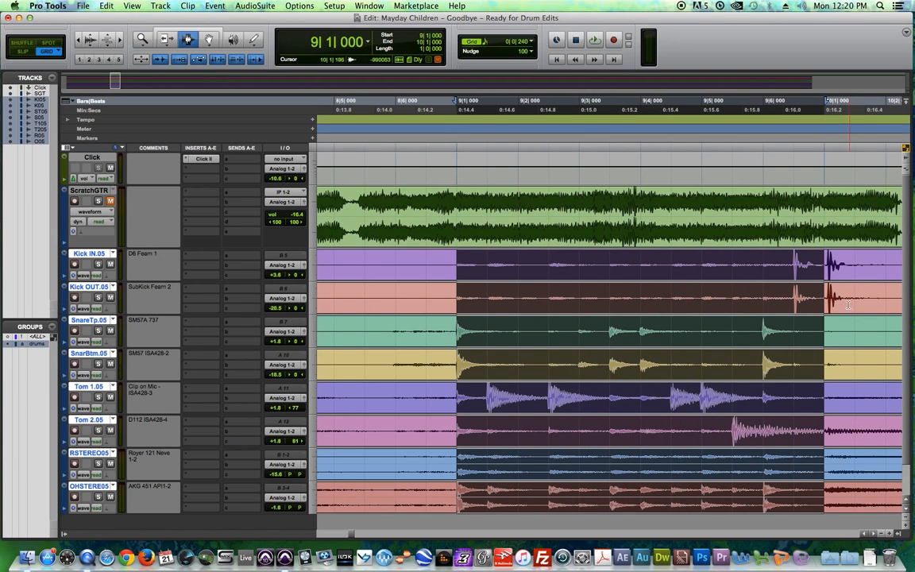
Try separating the grouped drum clips at 10|1|000, just before the kick hit
{"action": "key", "text": "r"}
{"action": "key", "text": "r"}
{"action": "left_click", "coordinate": [680, 264]}
{"action": "key", "text": "t"}
{"action": "key", "text": "t"}
{"action": "key", "text": "t"}
{"action": "left_click_drag", "start_coordinate": [507, 276], "coordinate": [497, 322]}
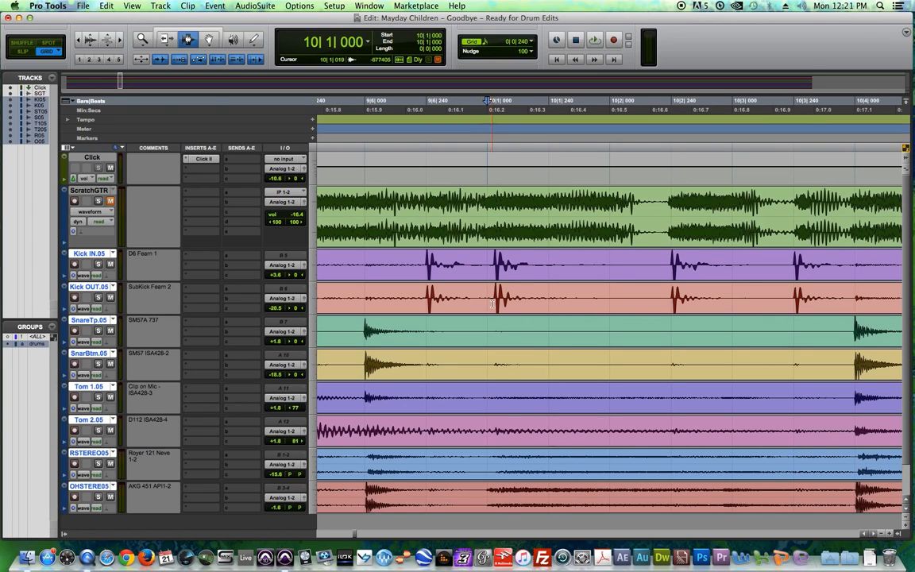
{"action": "key", "text": "super+e"}
Undo the split at 10|1|000 and, in Slip mode, separate the drum clips at 10|1|019 and 10|2|240
{"action": "key", "text": "F3"}
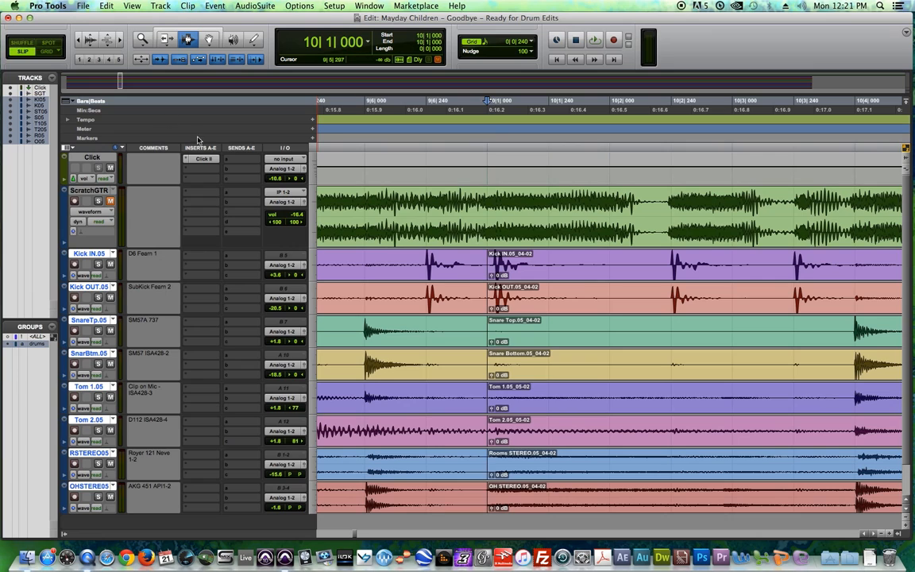
{"action": "key", "text": "super+z"}
{"action": "left_click", "coordinate": [493, 283]}
{"action": "key", "text": "super+e"}
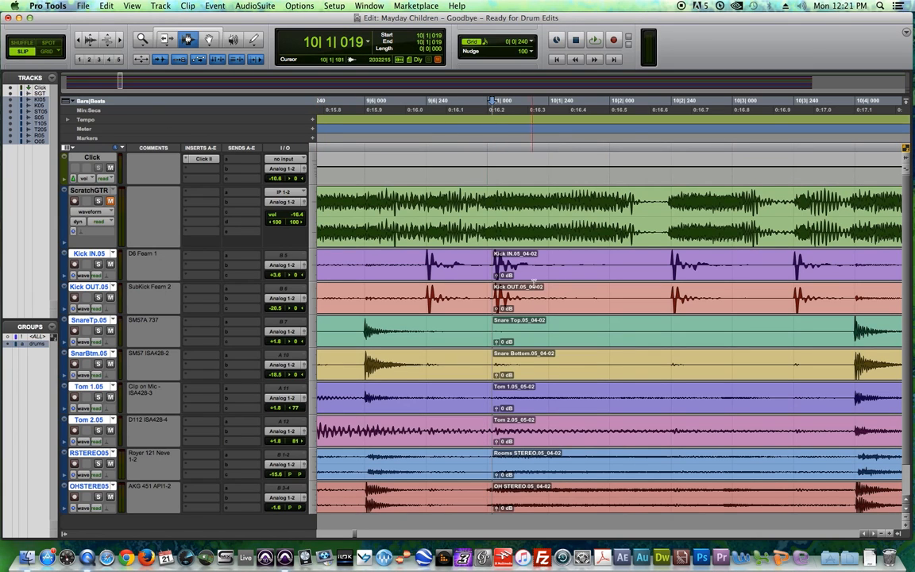
{"action": "left_click", "coordinate": [653, 285]}
{"action": "key", "text": "Tab"}
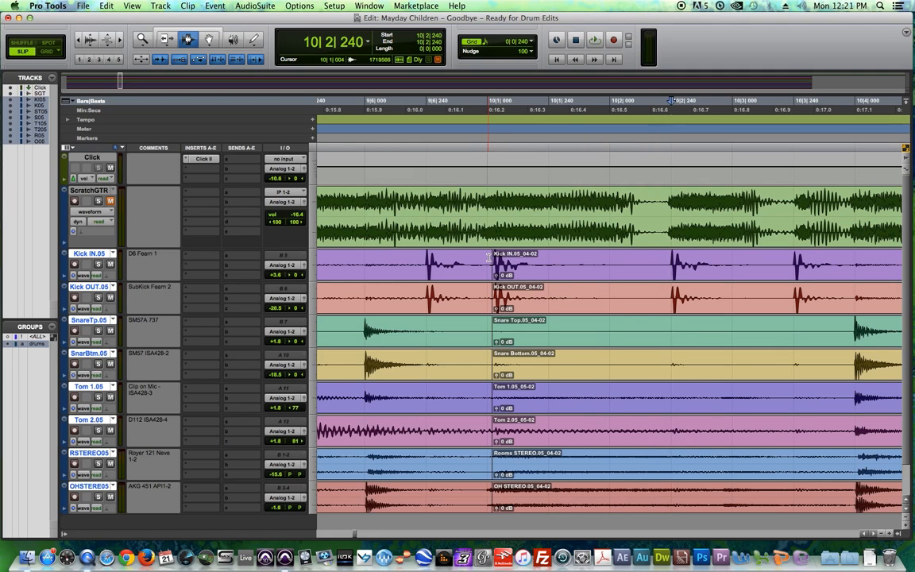
{"action": "key", "text": "super+e"}
Move the separated drum clips starting at 10|1|019 onto 10|1|000 with the Grabber in Grid mode
{"action": "left_click", "coordinate": [212, 40]}
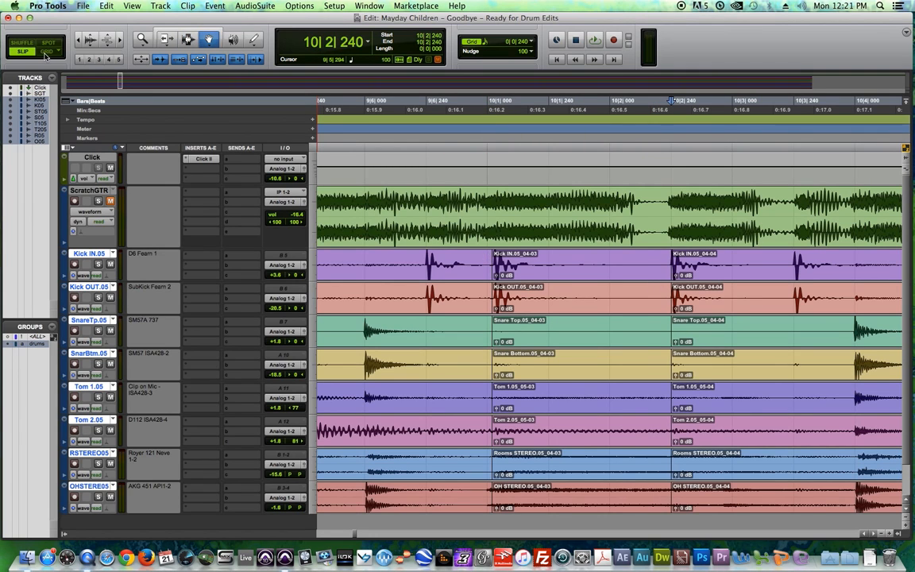
{"action": "left_click", "coordinate": [46, 52]}
{"action": "left_click_drag", "start_coordinate": [545, 267], "coordinate": [539, 322]}
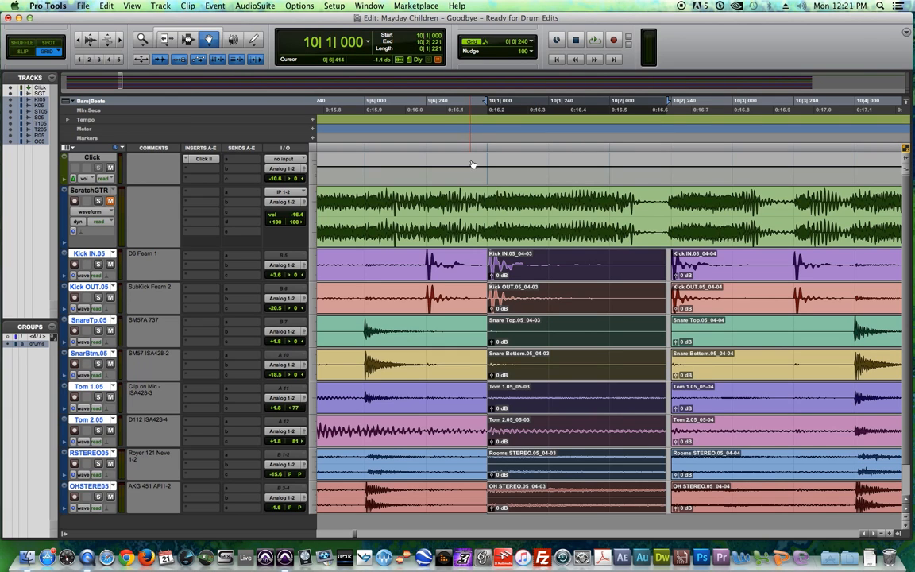
Undo the clip move and the separations around bar 10, and return to the Selector tool
{"action": "key", "text": "super+z"}
{"action": "key", "text": "super+z"}
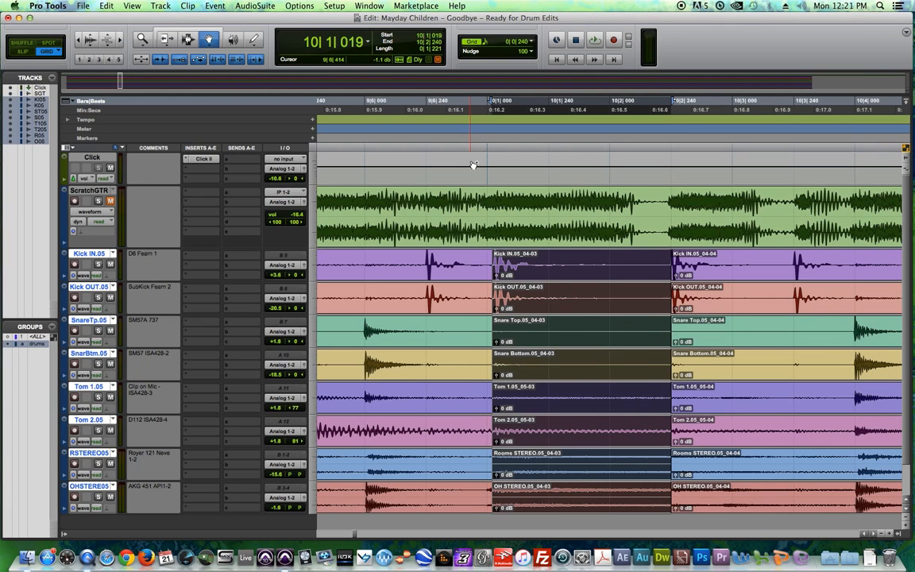
{"action": "key", "text": "super+z"}
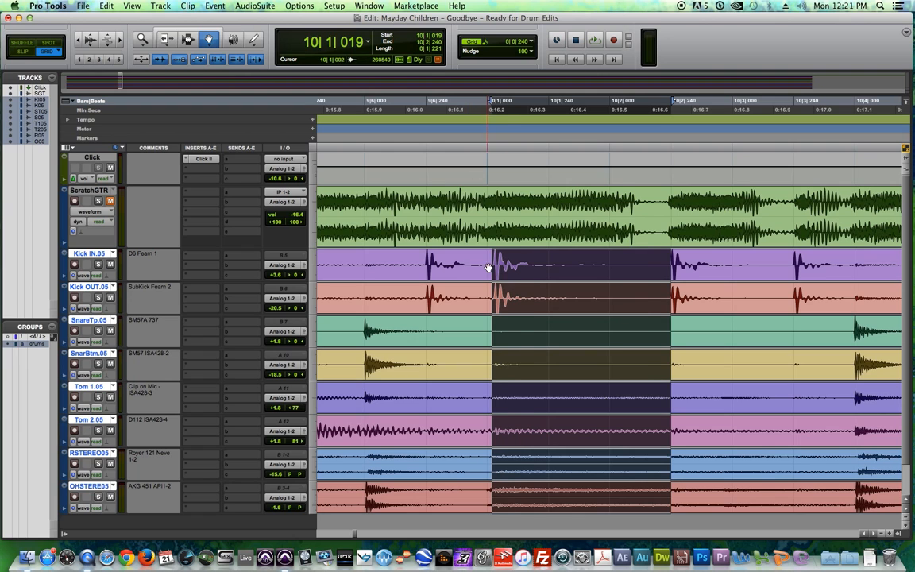
{"action": "key", "text": "super+z"}
{"action": "key", "text": "super+z"}
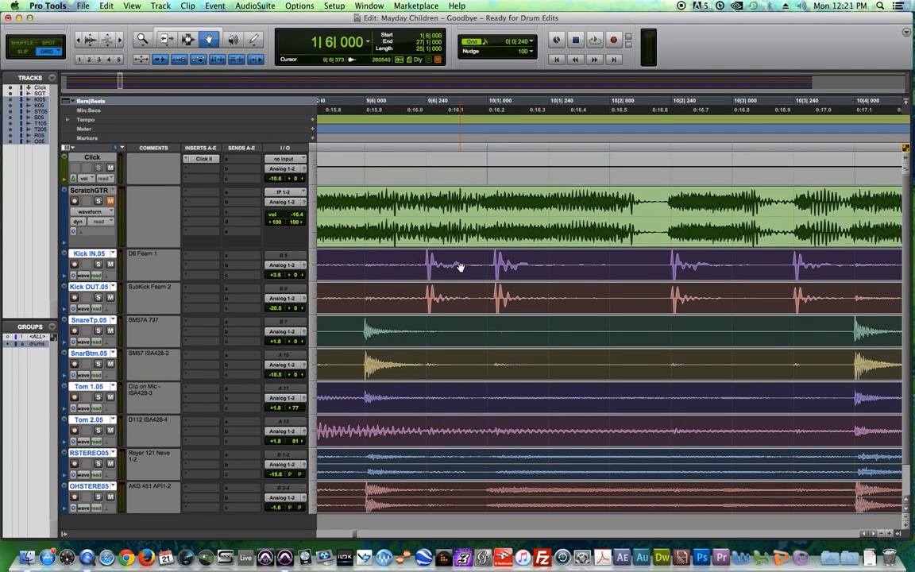
{"action": "left_click", "coordinate": [188, 40]}
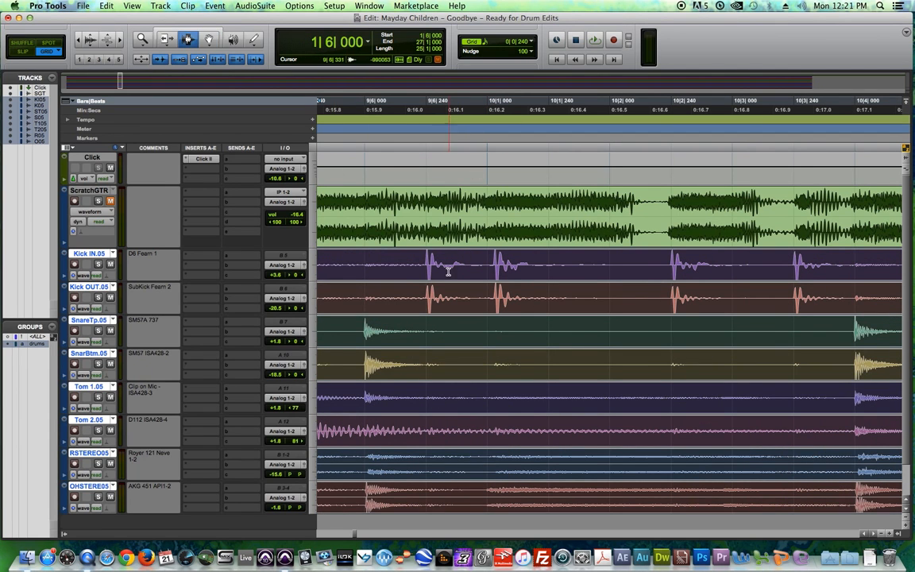
Play back the consolidated drums from 8|6|000 through the middle of bar 18
{"action": "left_click", "coordinate": [426, 272]}
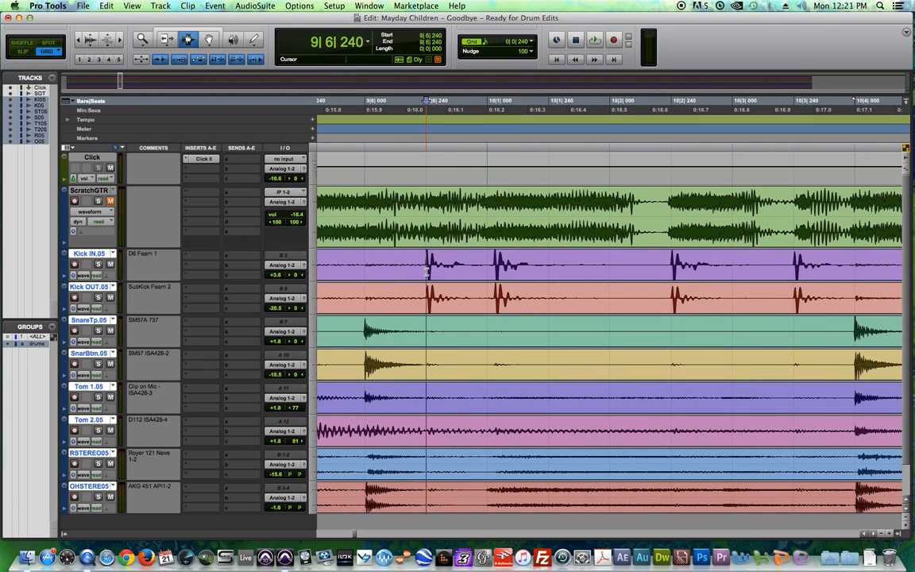
{"action": "key", "text": "r"}
{"action": "key", "text": "r"}
{"action": "key", "text": "r"}
{"action": "left_click", "coordinate": [487, 270]}
{"action": "key", "text": "t"}
{"action": "key", "text": "t"}
{"action": "key", "text": "space"}
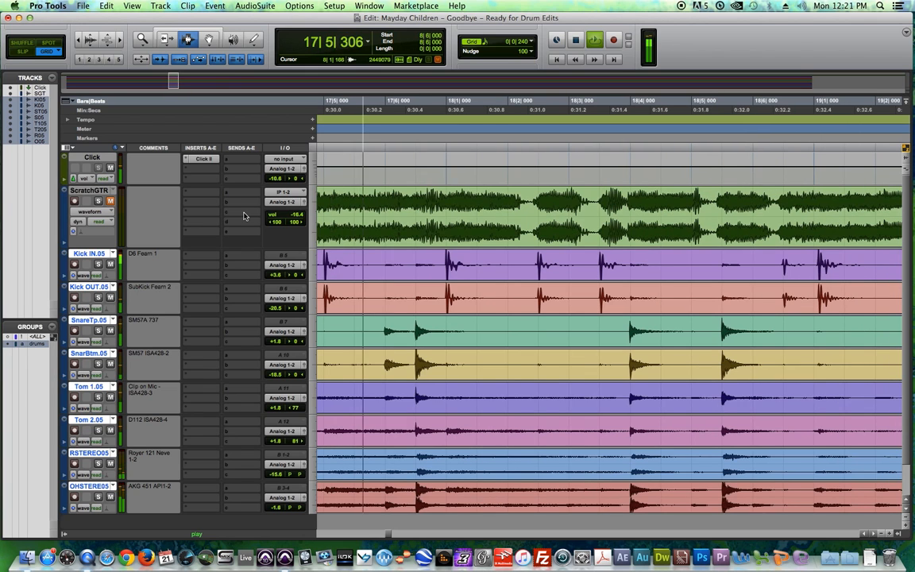
{"action": "key", "text": "space"}
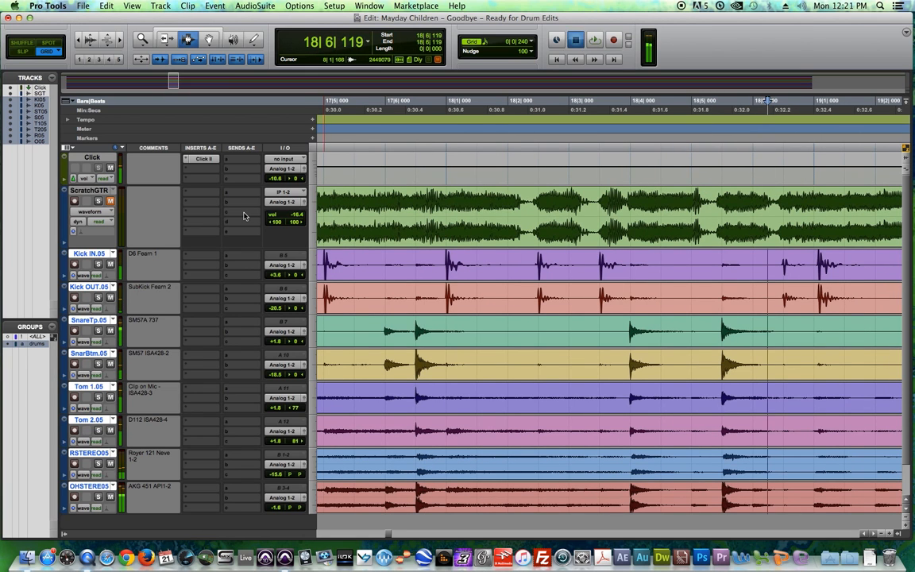
Place the edit cursor at 8|5|240, ahead of the snare and tom fill in bar 9
{"action": "key", "text": "super+bracketleft"}
{"action": "key", "text": "super+bracketleft"}
{"action": "key", "text": "super+bracketleft"}
{"action": "key", "text": "super+bracketleft"}
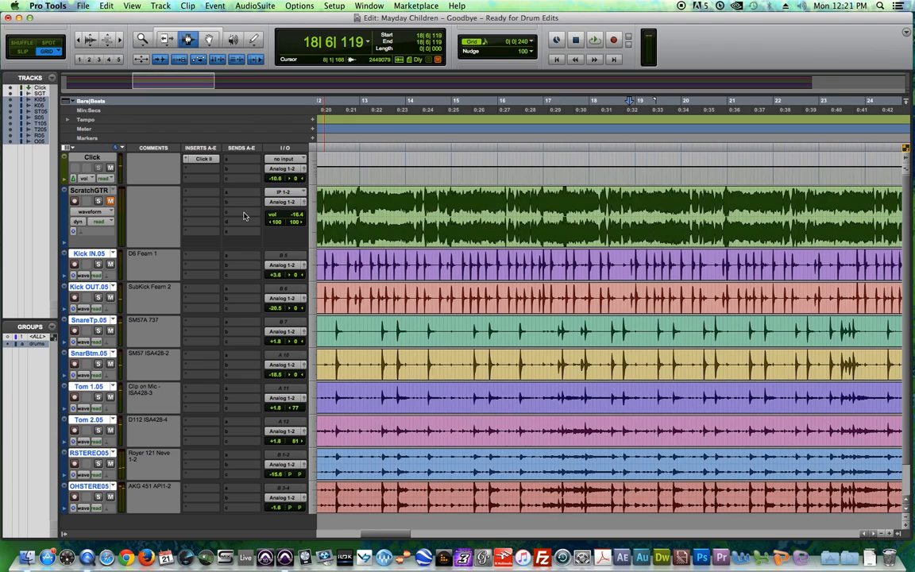
{"action": "left_click", "coordinate": [395, 270]}
{"action": "key", "text": "super+bracketright"}
{"action": "key", "text": "super+bracketright"}
{"action": "key", "text": "super+bracketright"}
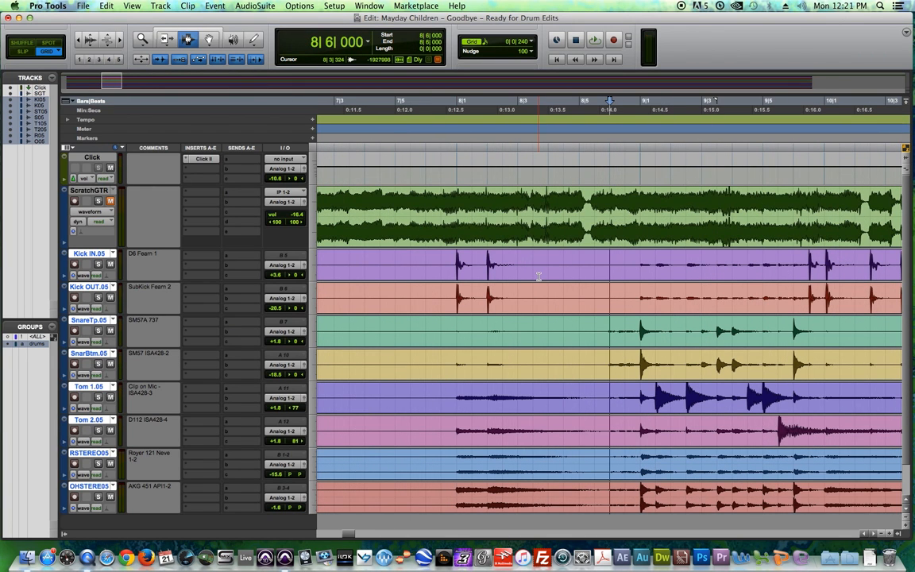
{"action": "left_click", "coordinate": [596, 268]}
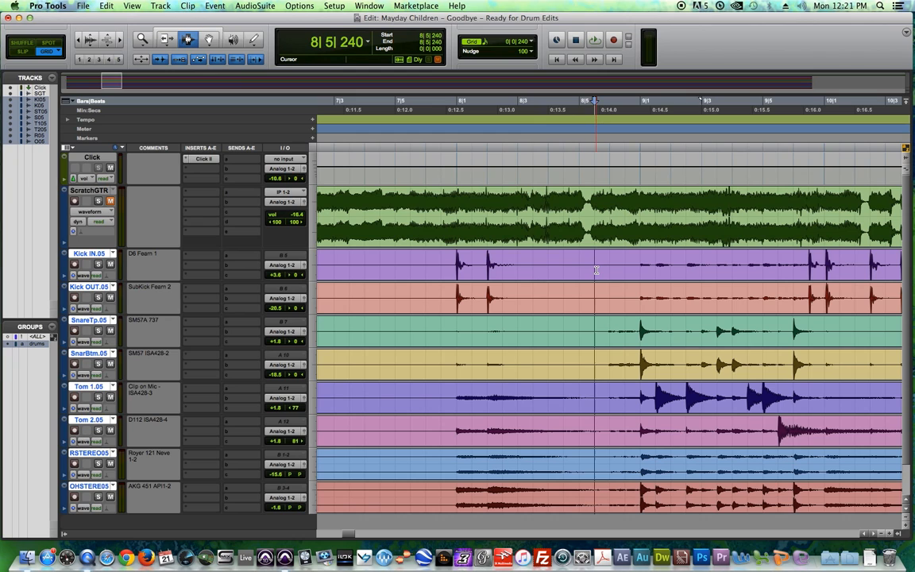
Unmute the ScratchGTR track with its volume at -13.8 dB and play it with the drums through bar 26
{"action": "left_click_drag", "start_coordinate": [274, 215], "coordinate": [298, 216]}
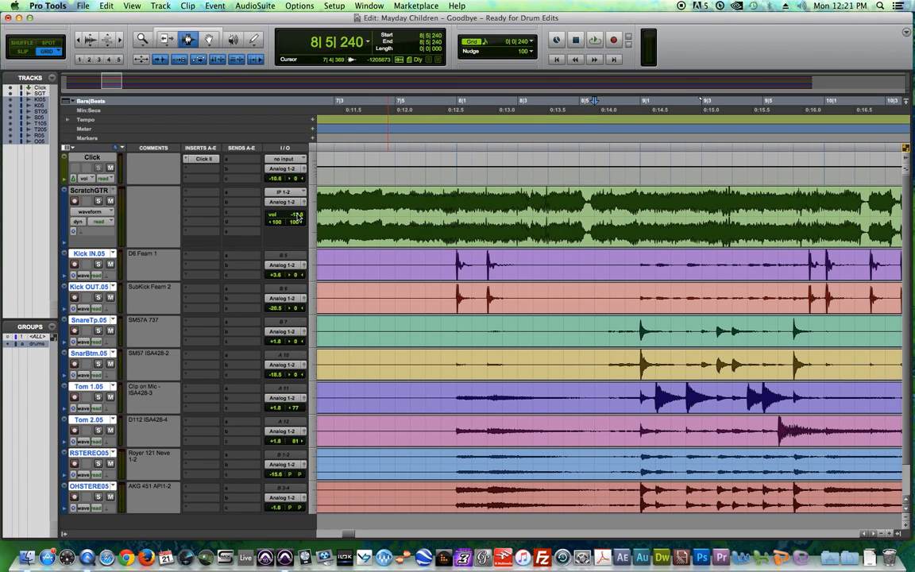
{"action": "key", "text": "space"}
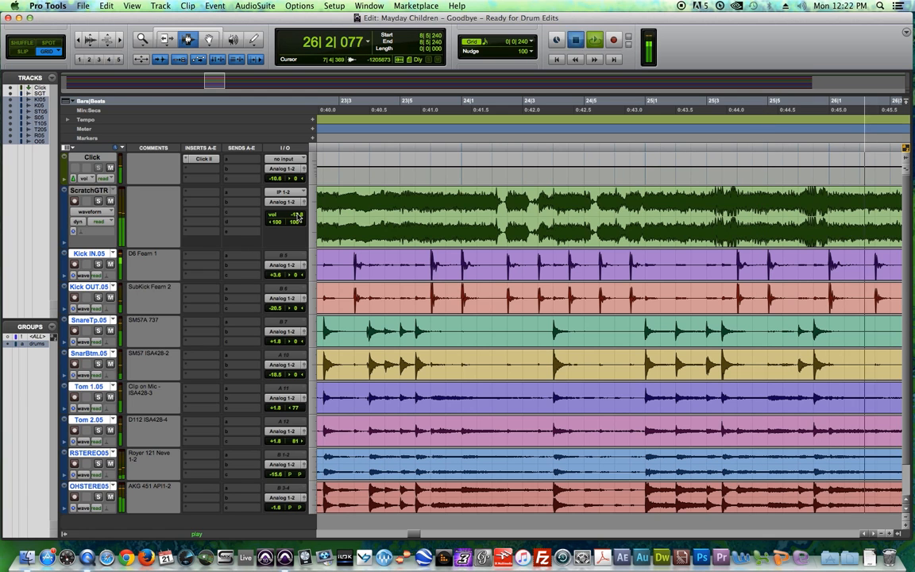
{"action": "key", "text": "space"}
{"action": "key", "text": "r"}
{"action": "key", "text": "r"}
{"action": "key", "text": "r"}
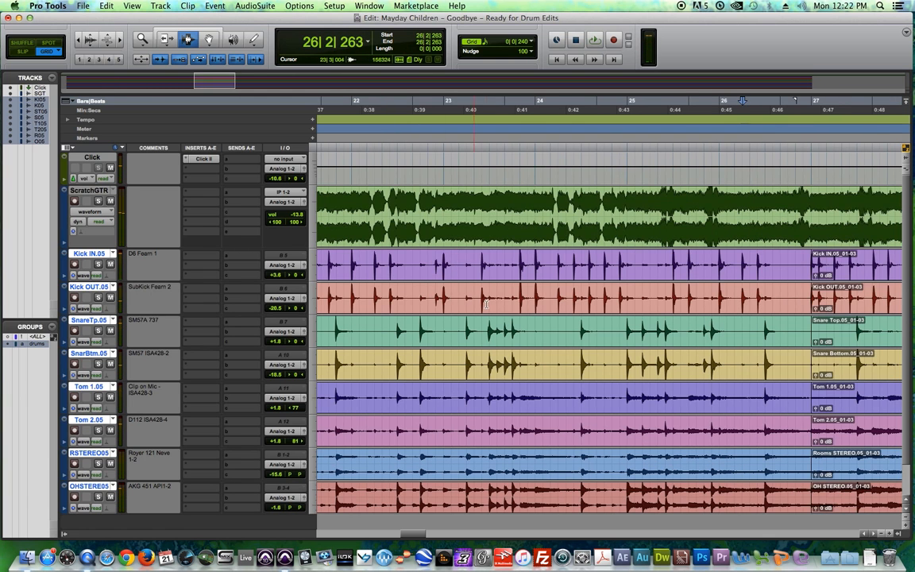